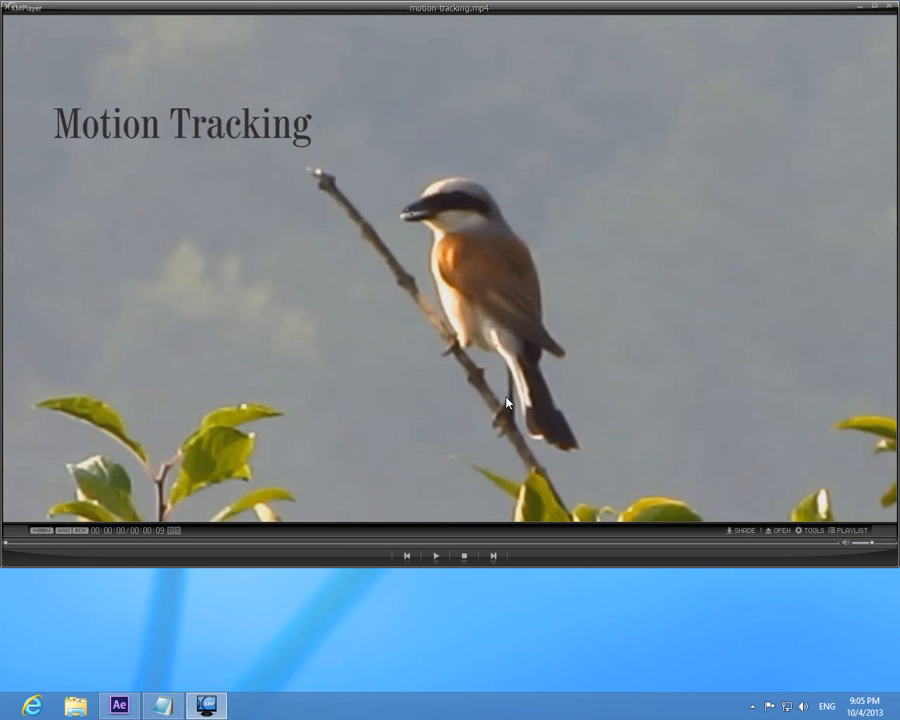
- Preview the finished motion-tracking.mp4 example in the video player and switch to After Effects
click(438, 557)
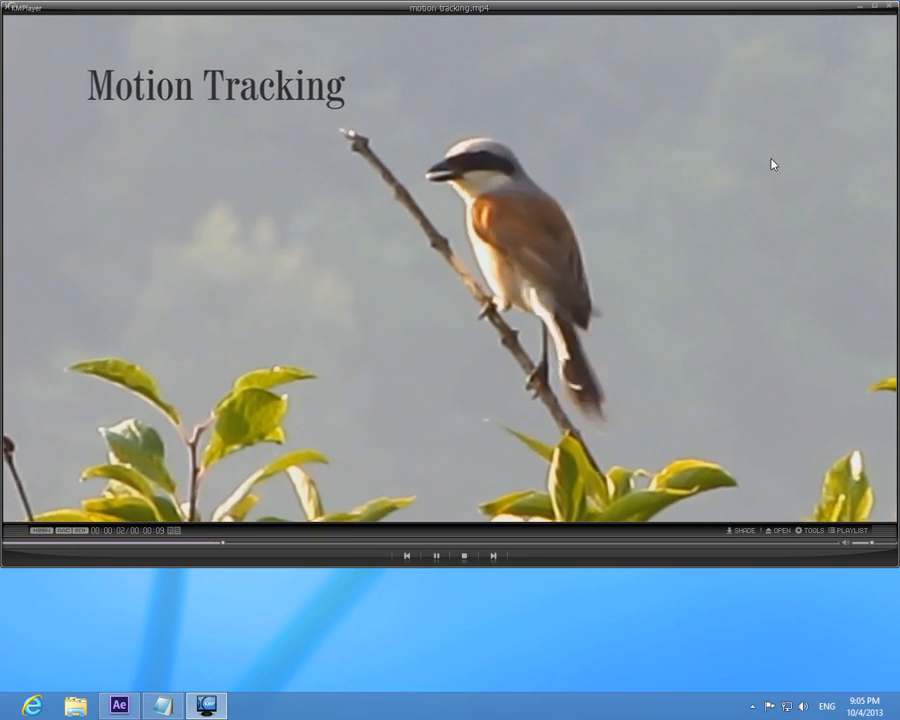
click(888, 8)
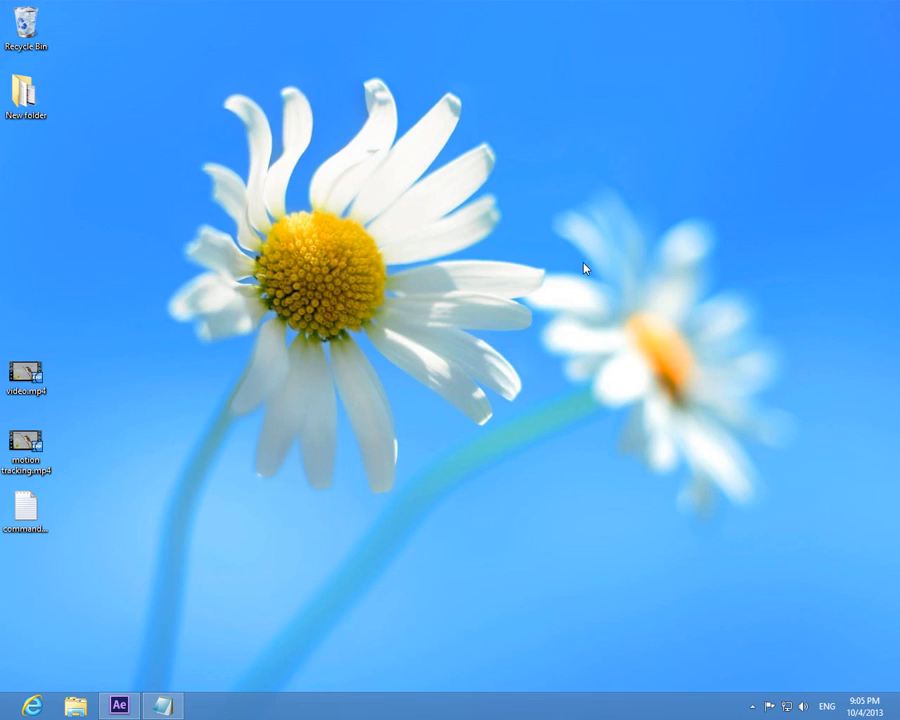
click(127, 709)
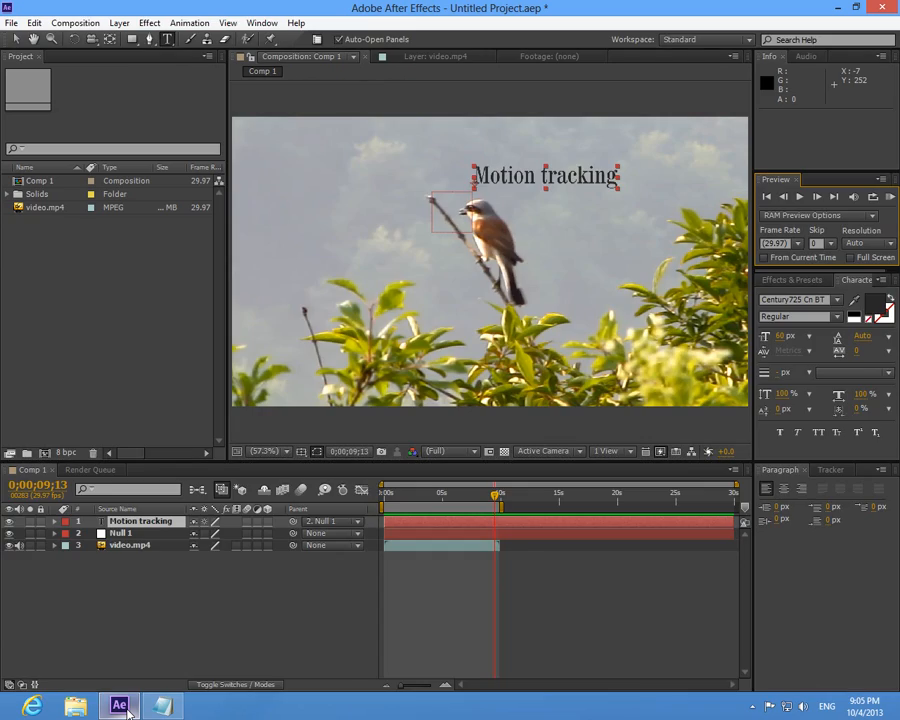
- Bring up the commands.txt notes in Notepad, move them aside, and set the After Effects workspace to Standard
key(alt+Tab)
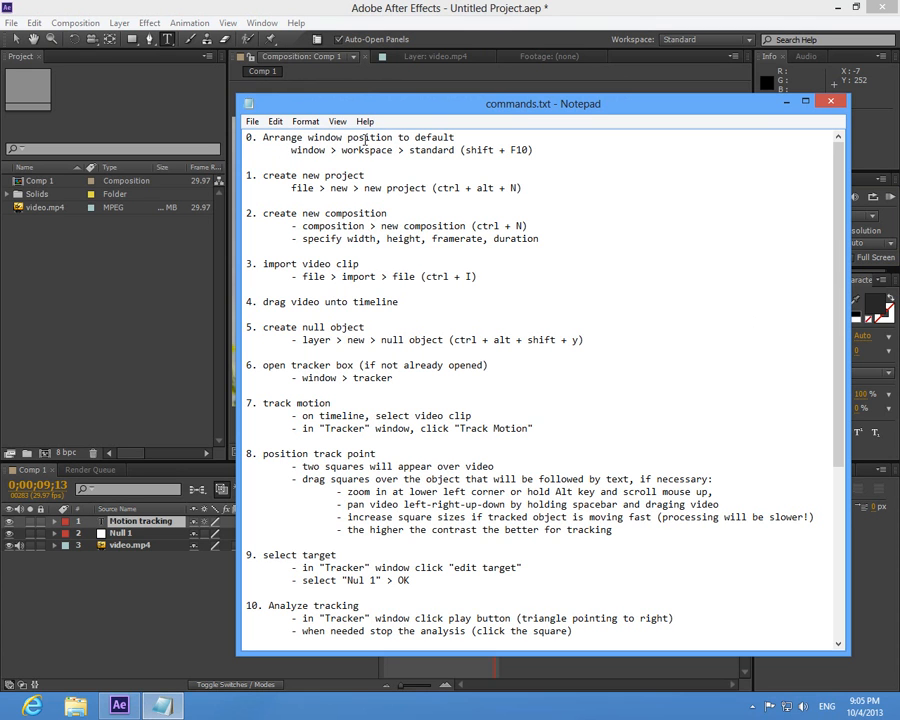
drag(350, 103, 204, 111)
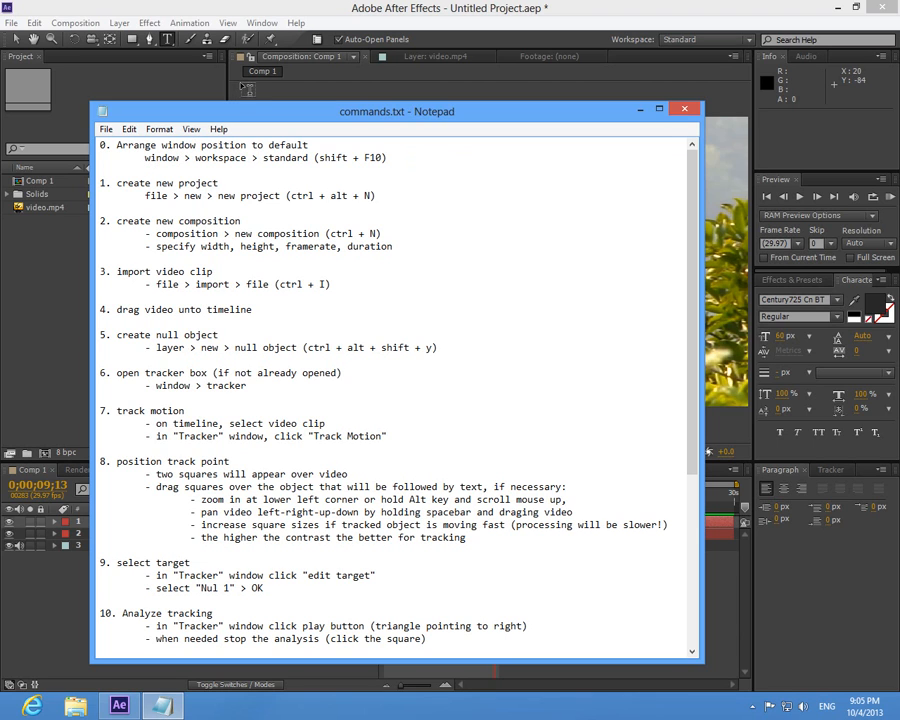
click(261, 23)
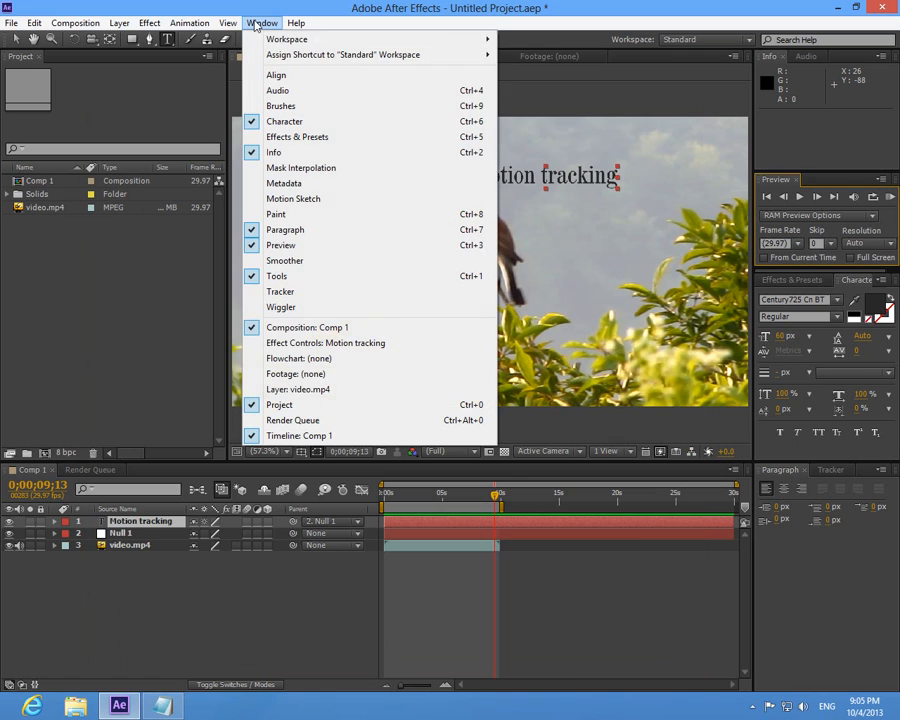
mouse_move(322, 45)
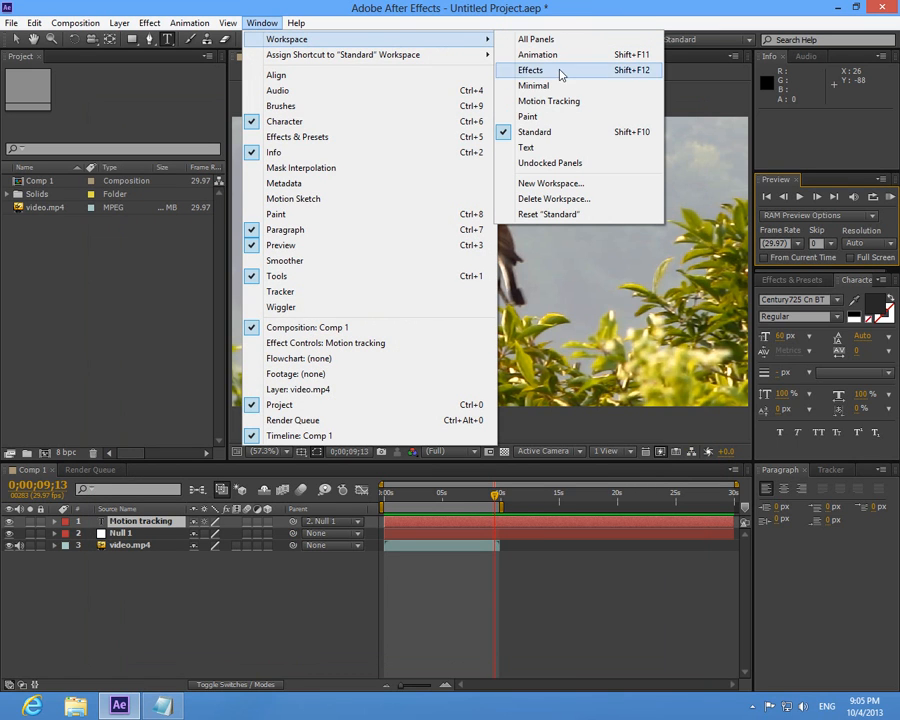
click(535, 137)
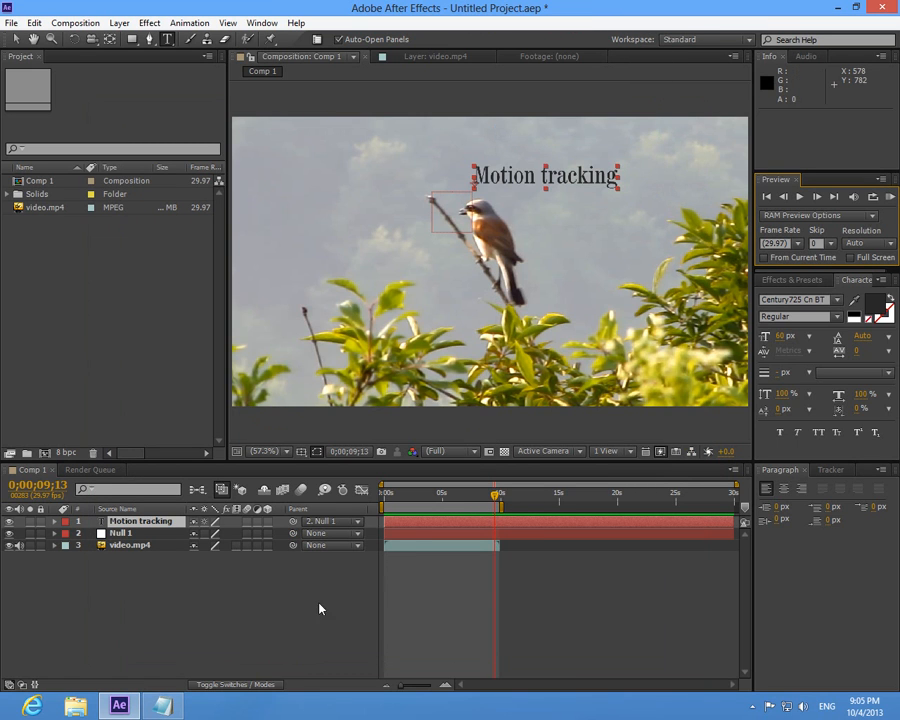
- Highlight "create new project" in the Notepad notes and start a new After Effects project without saving the current one
key(alt+Tab)
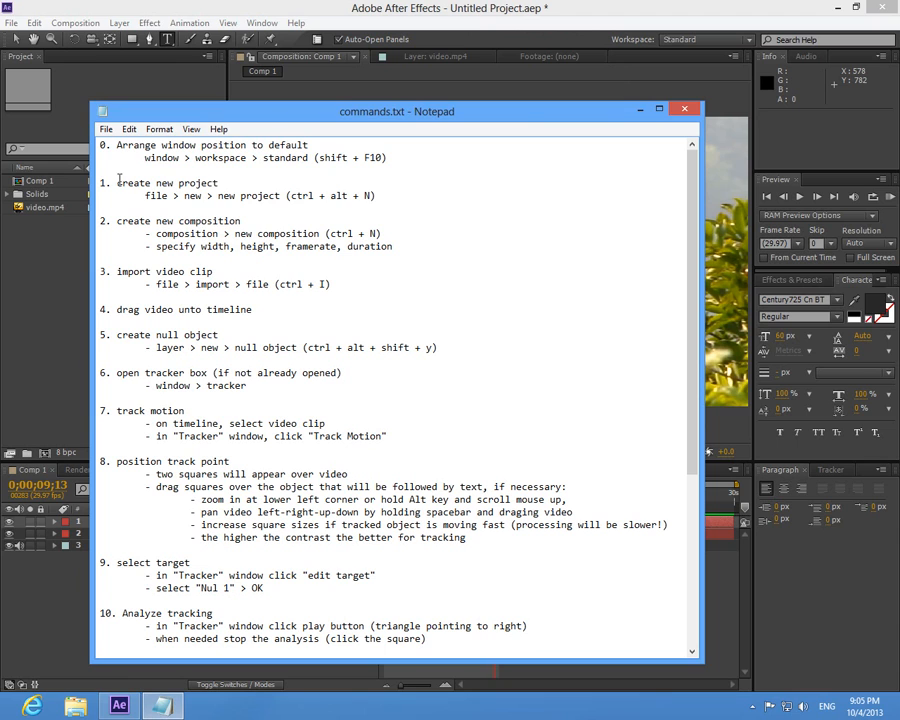
drag(116, 183, 235, 183)
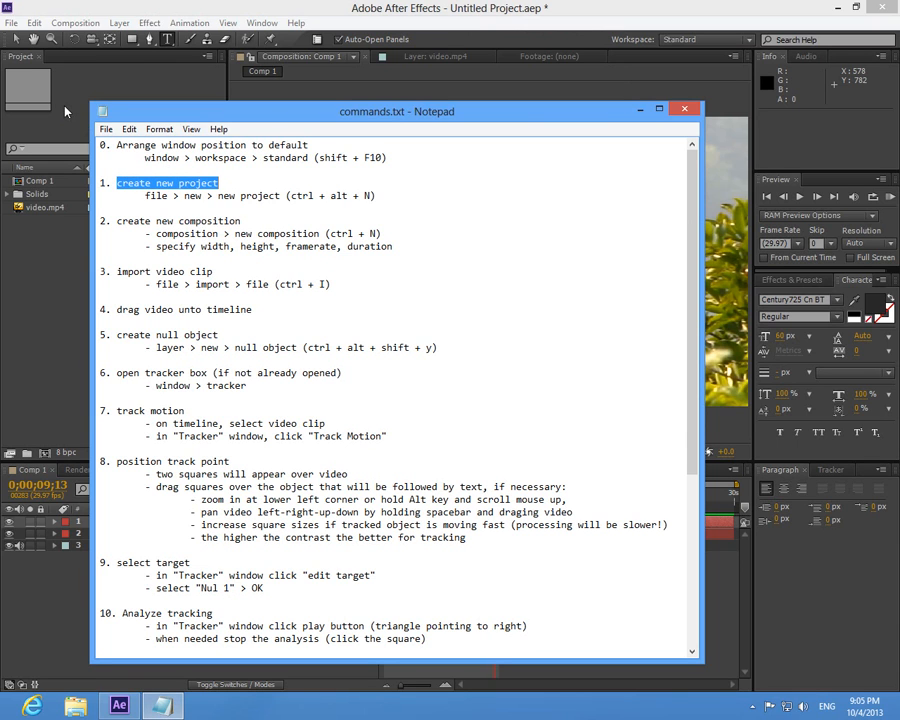
click(12, 23)
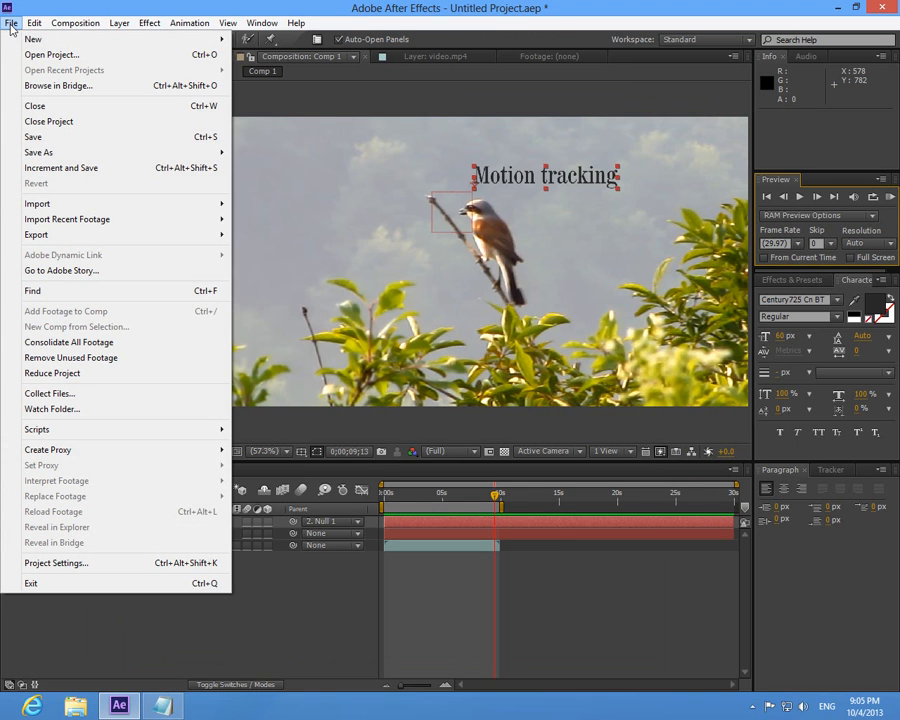
mouse_move(86, 42)
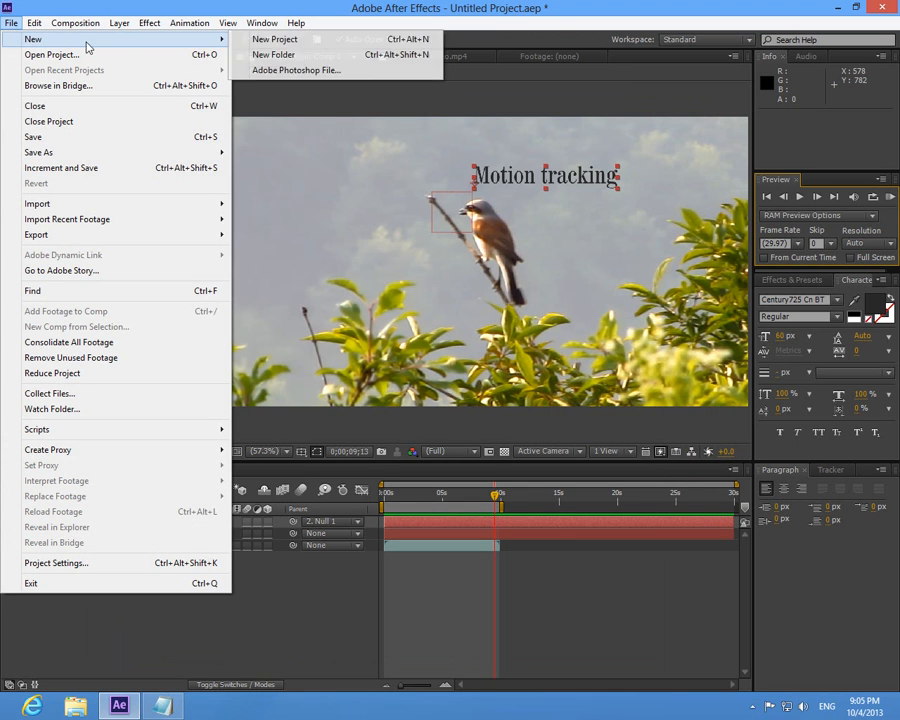
click(290, 44)
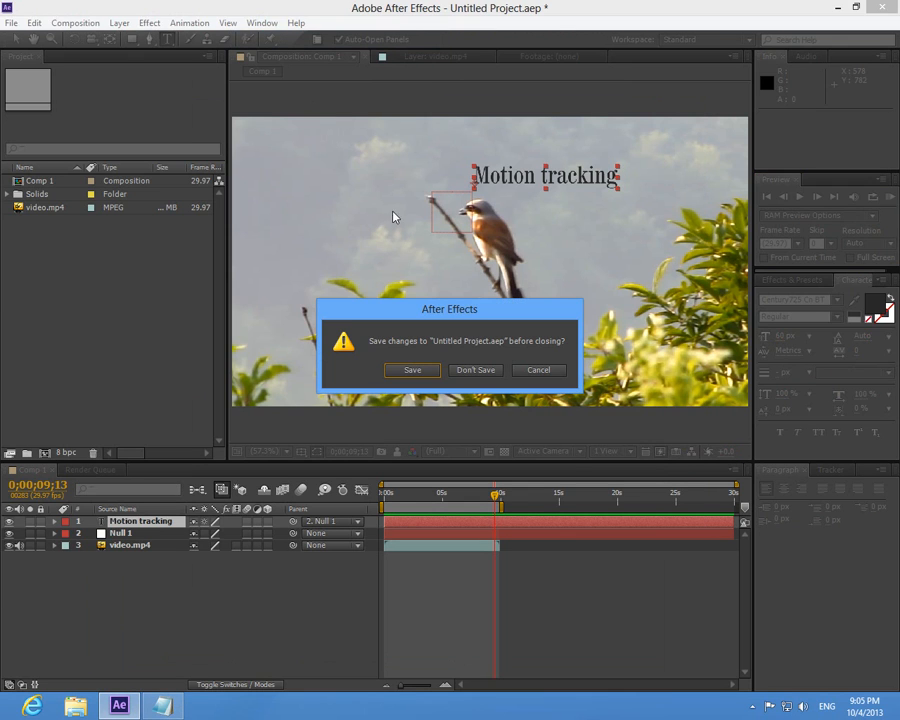
click(476, 370)
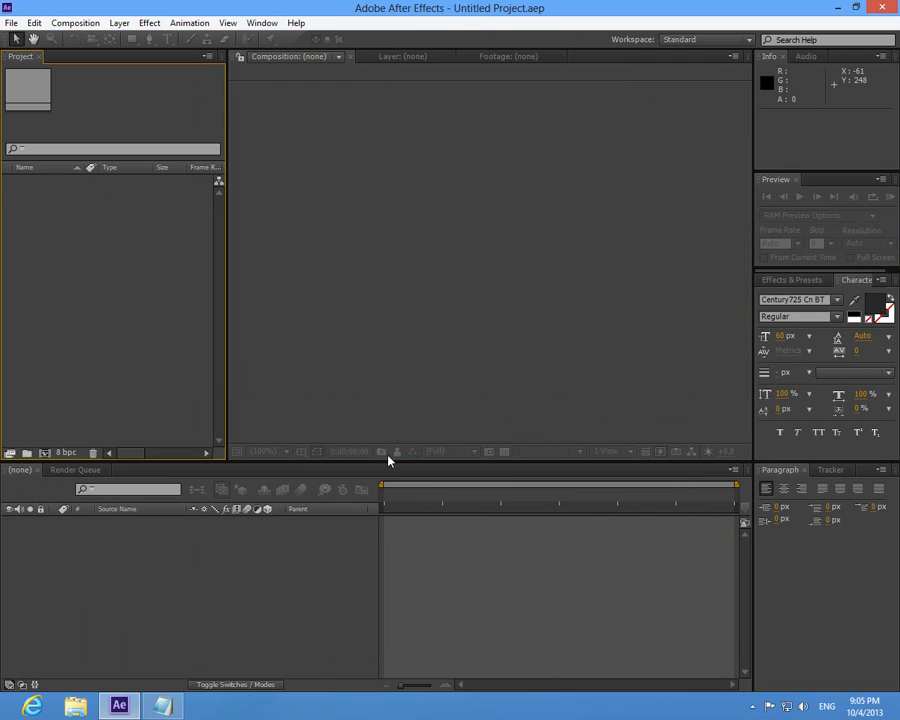
- Highlight "create new composition" in the notes and create Comp 1 in After Effects with preset HDV/HDTV 720 29.97, 1280 × 720 px, duration 0;00;30;00
click(165, 700)
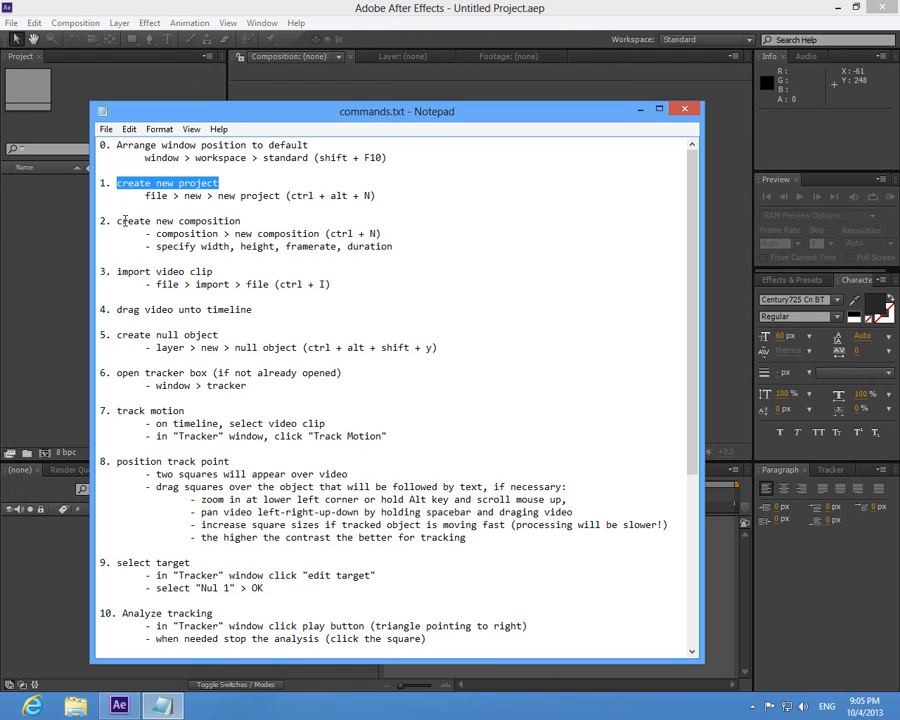
drag(119, 221, 250, 221)
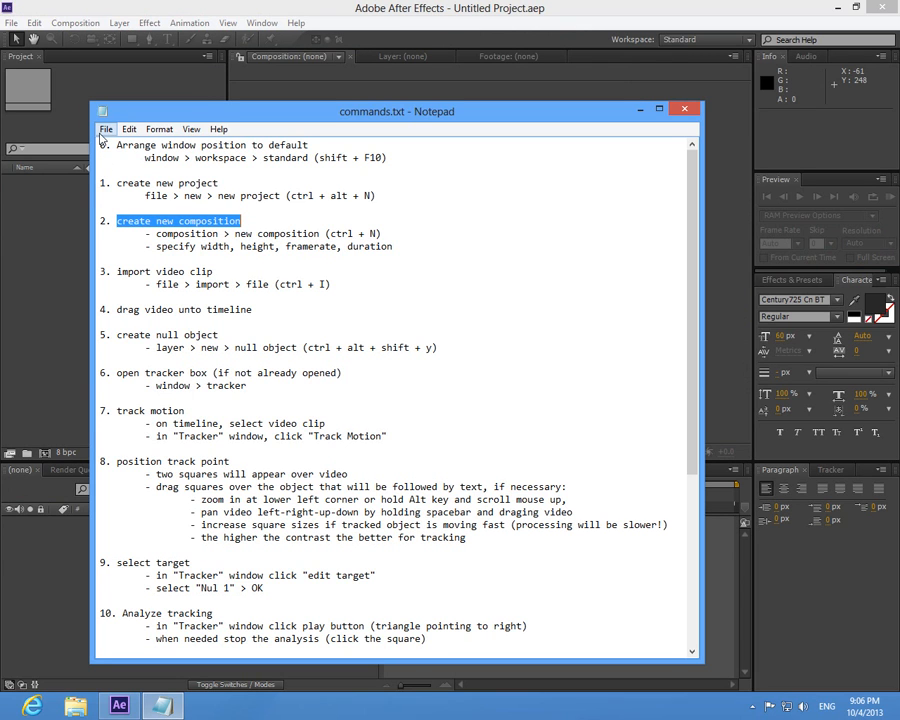
click(76, 22)
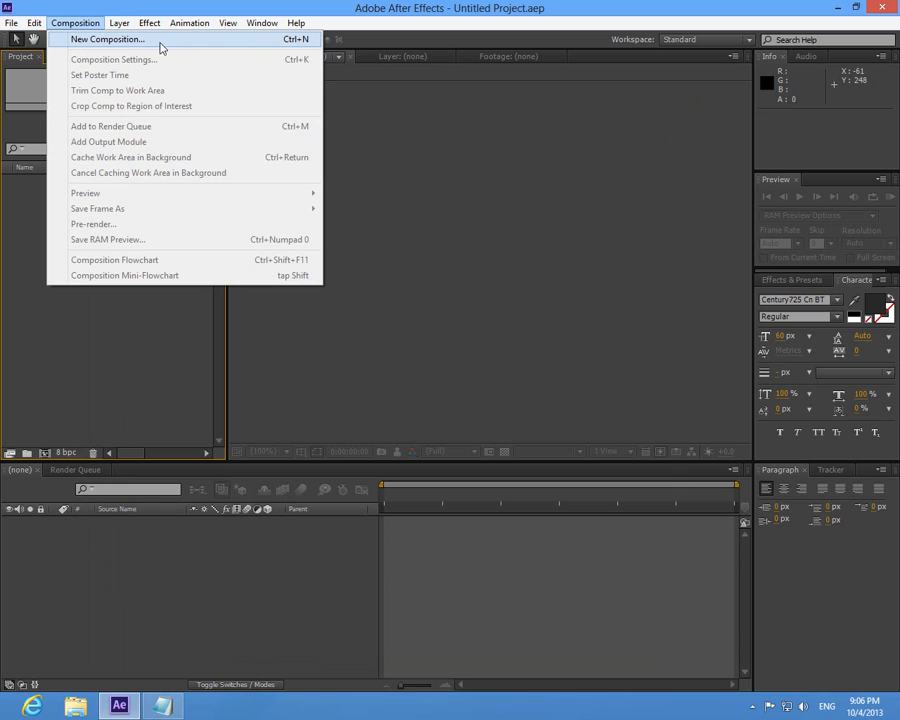
click(108, 38)
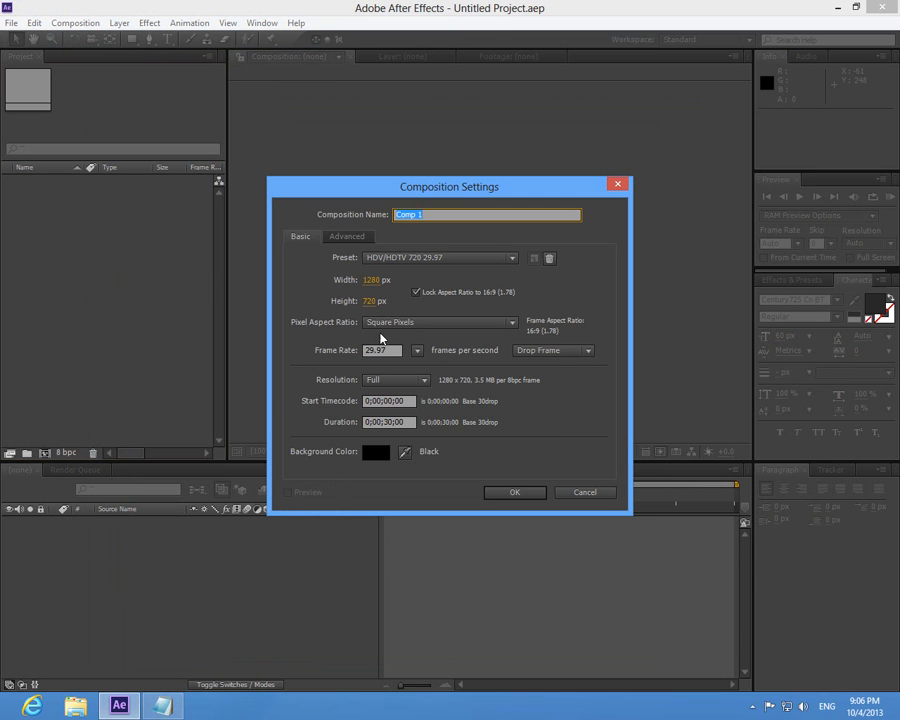
click(520, 494)
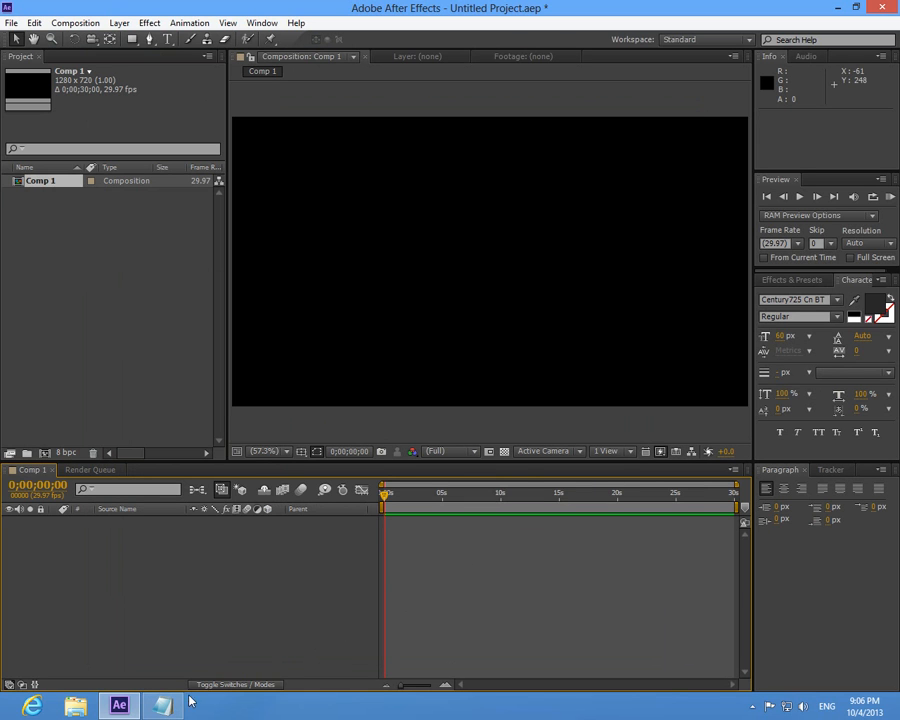
- Highlight "import video clip" in the notes and import video.mp4 from the Desktop into the After Effects project as footage
click(163, 706)
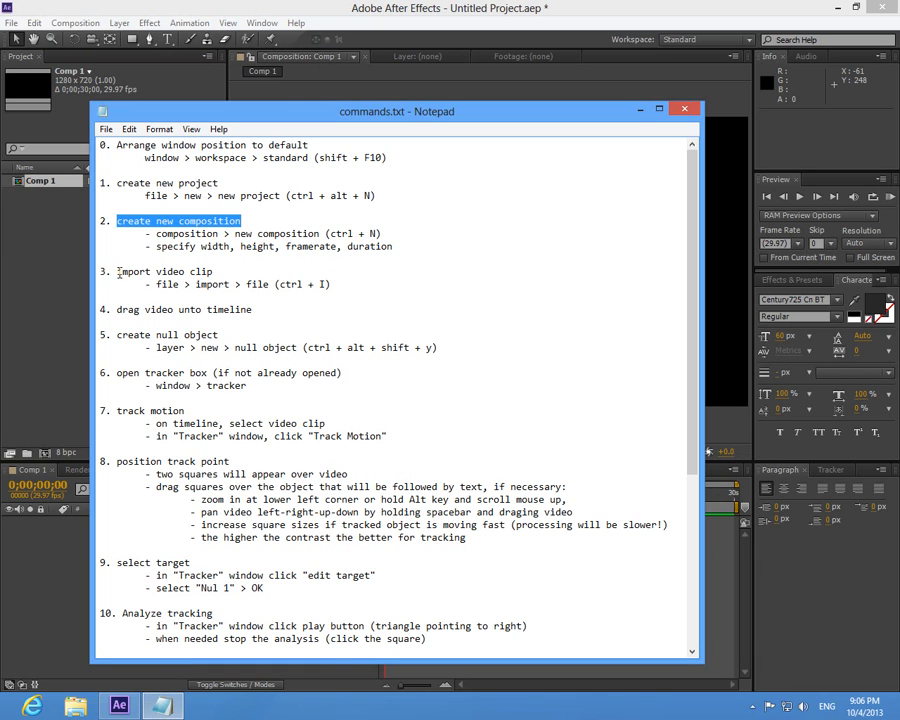
drag(118, 272, 221, 271)
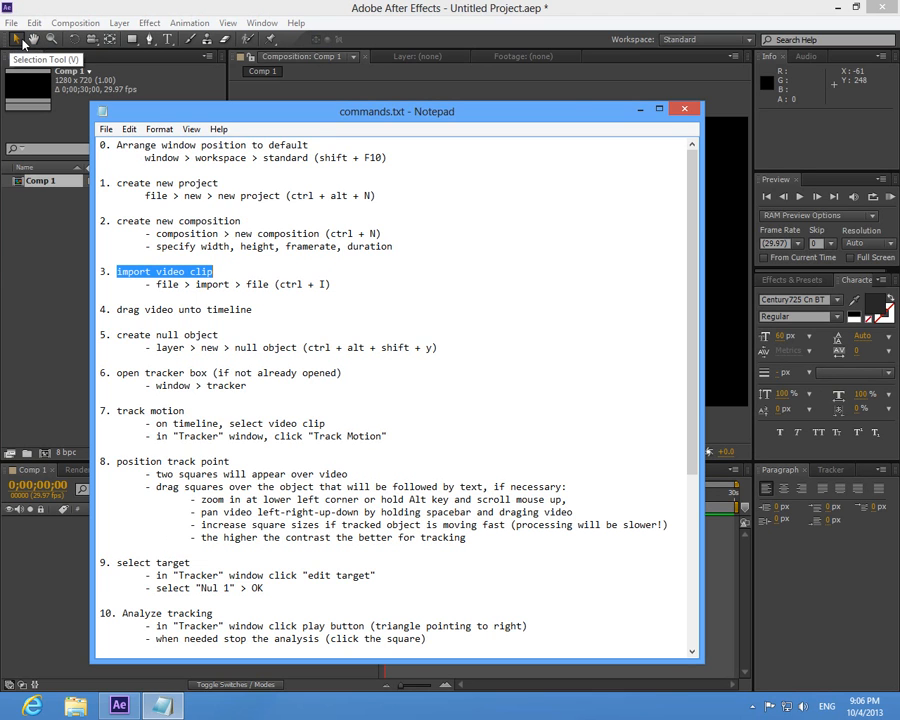
click(12, 23)
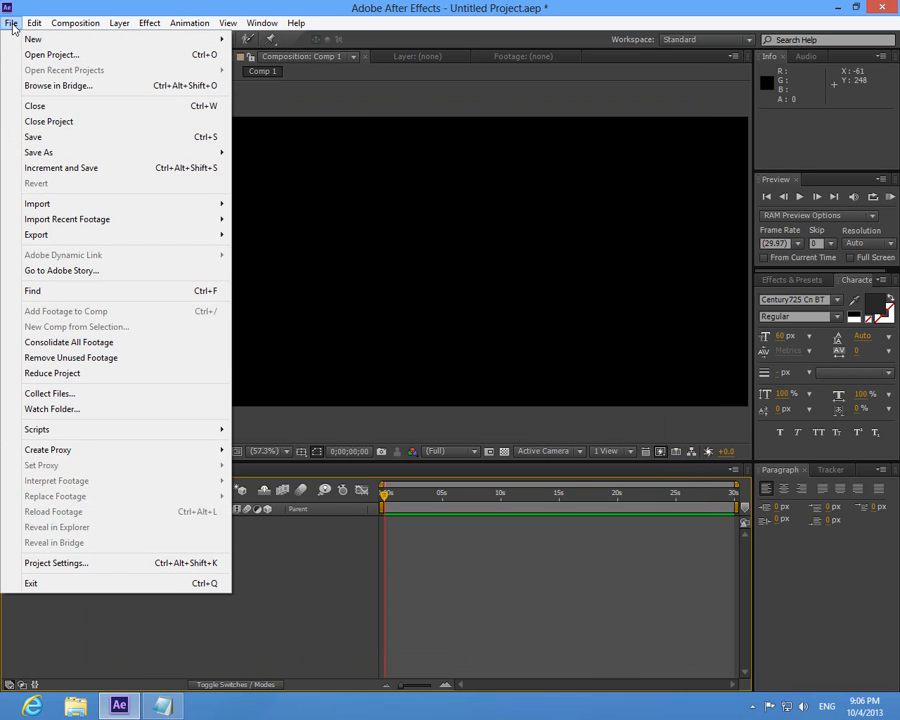
mouse_move(88, 205)
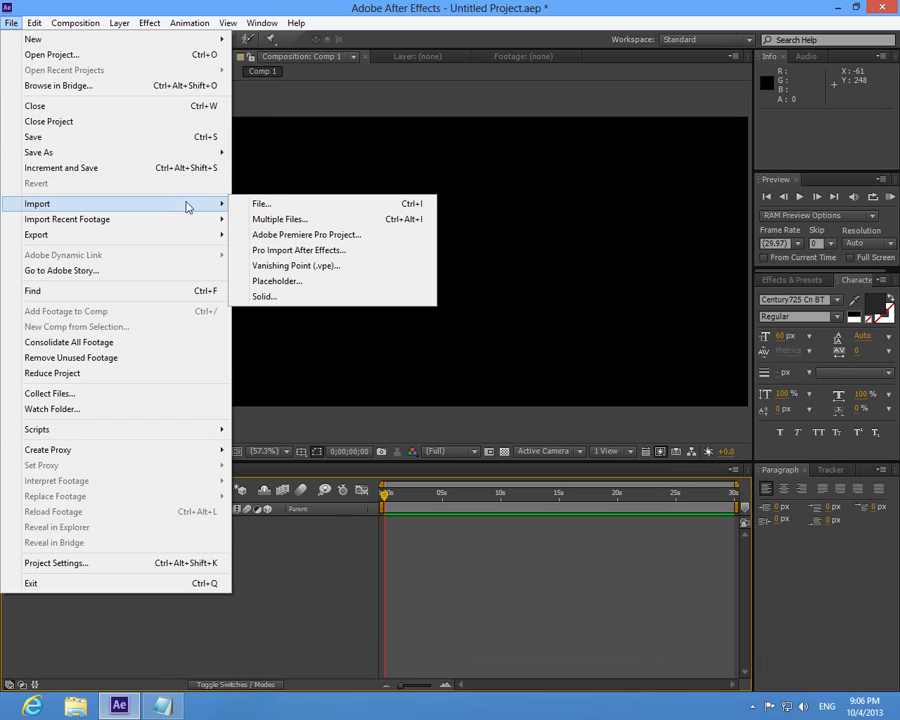
click(262, 204)
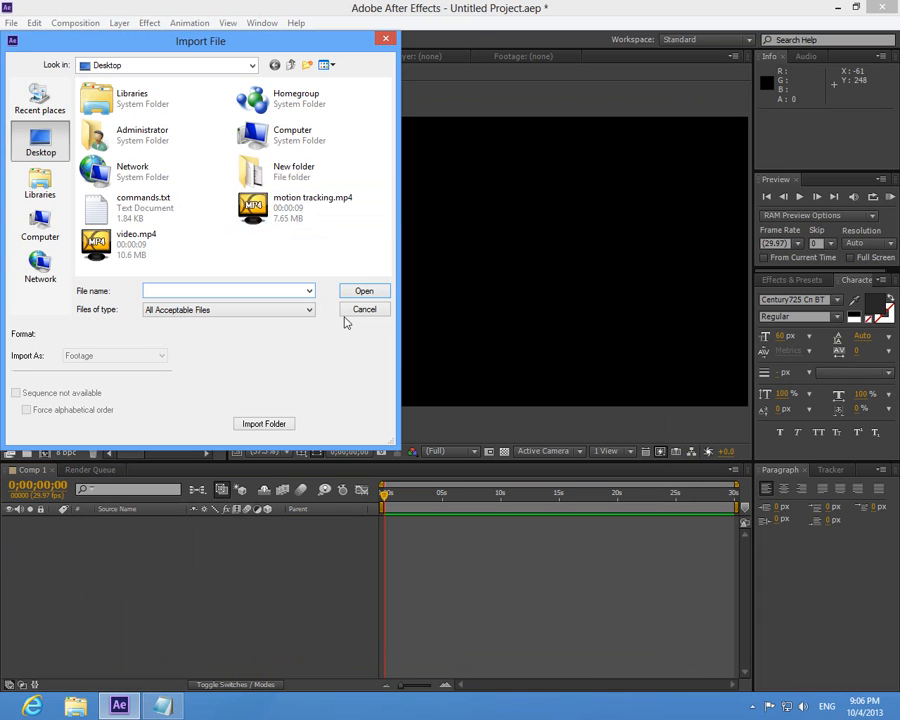
click(153, 247)
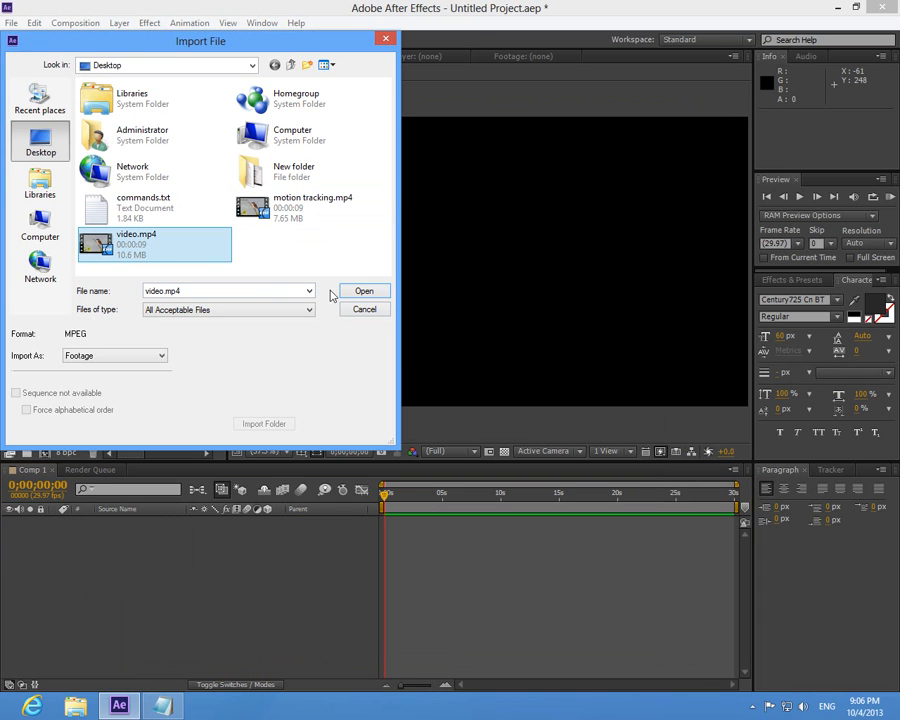
click(371, 294)
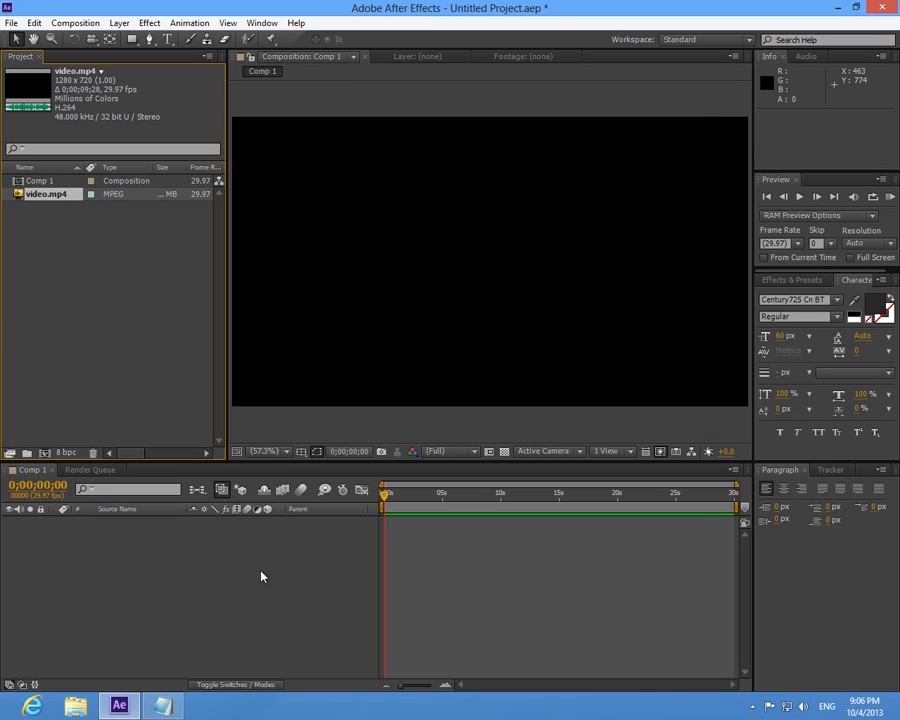
- Highlight "drag video unto timeline" in the notes and add video.mp4 to the Comp 1 timeline in After Effects
click(165, 706)
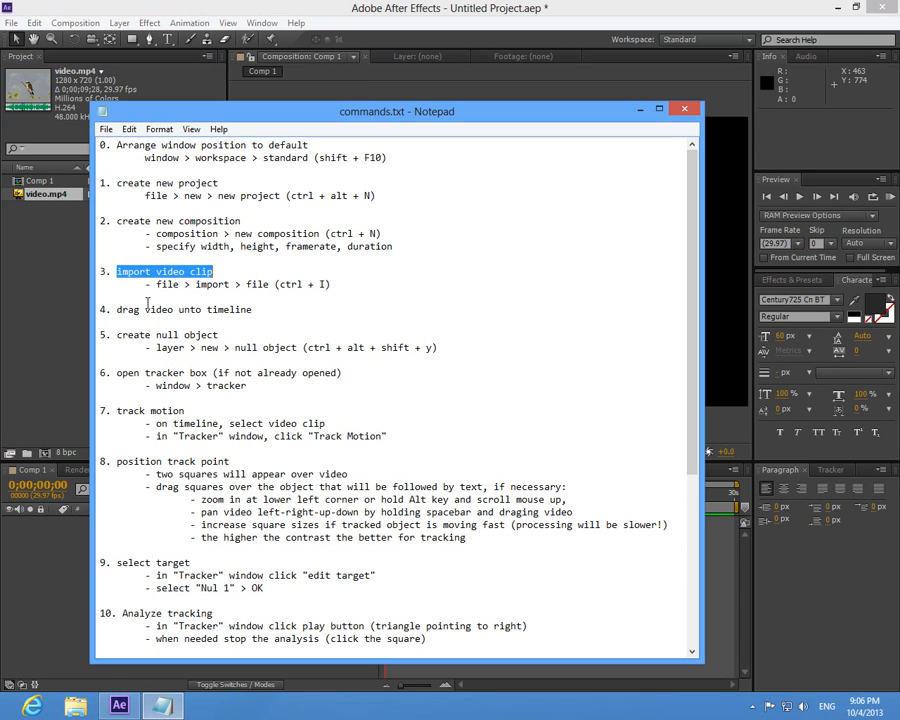
drag(118, 310, 259, 310)
click(43, 235)
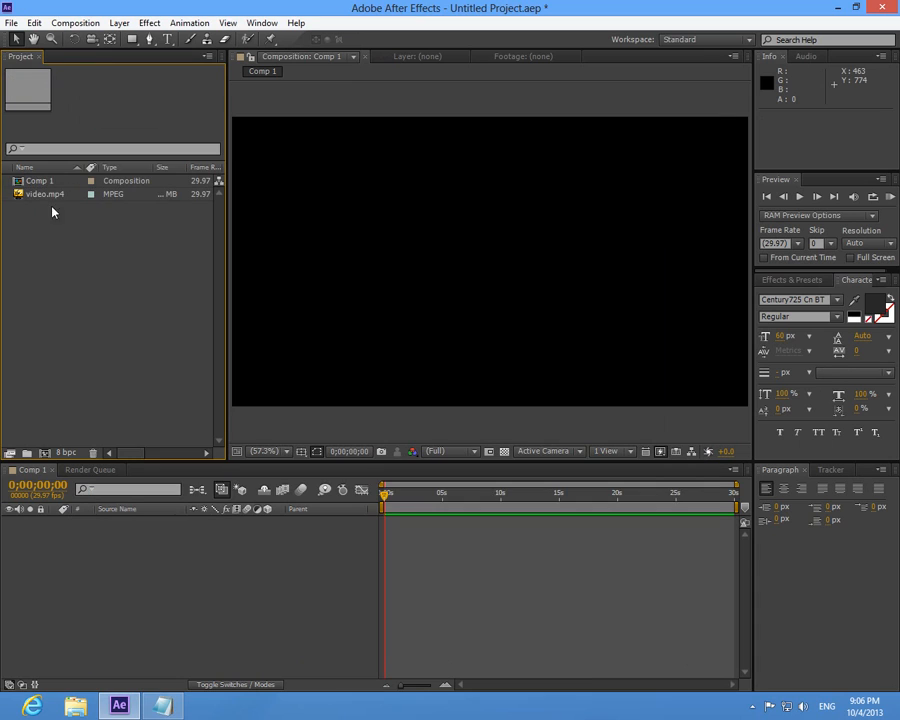
click(47, 197)
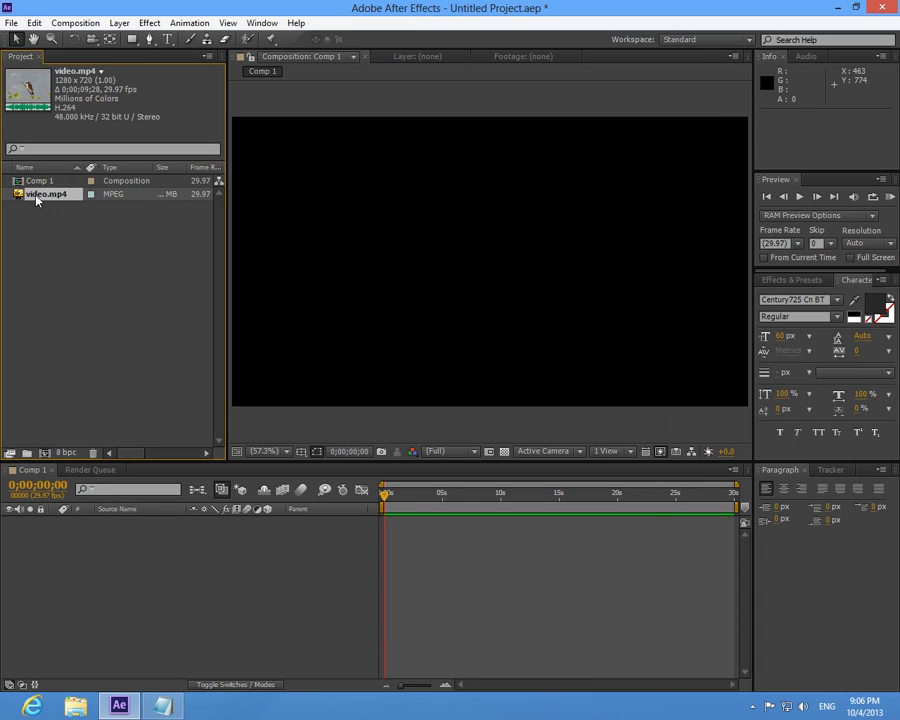
drag(43, 201, 68, 545)
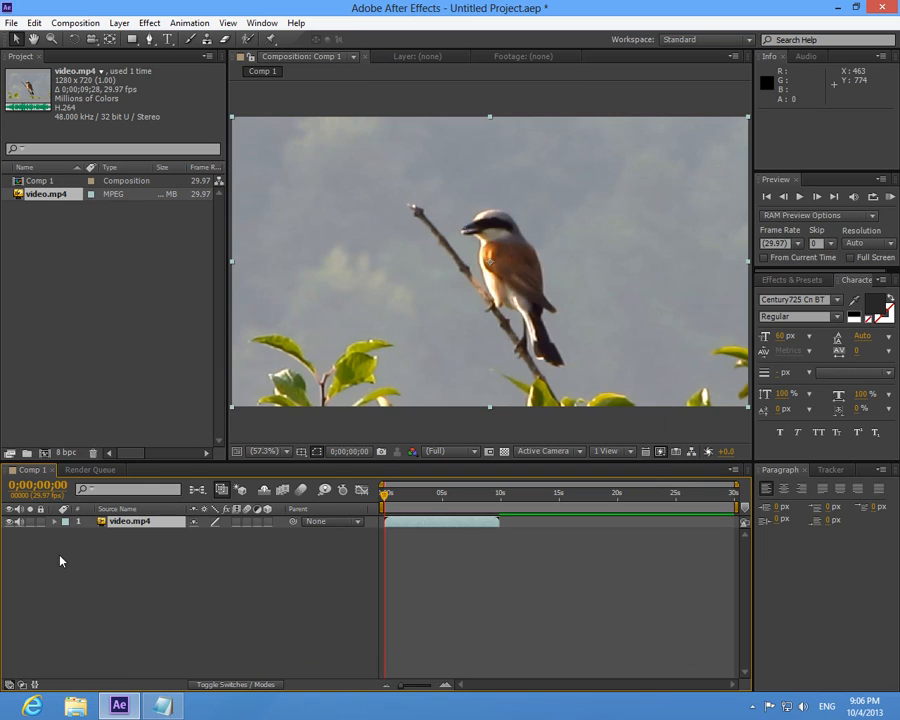
- Highlight "create null object" in the notes and add a null object layer to Comp 1 in After Effects
click(162, 705)
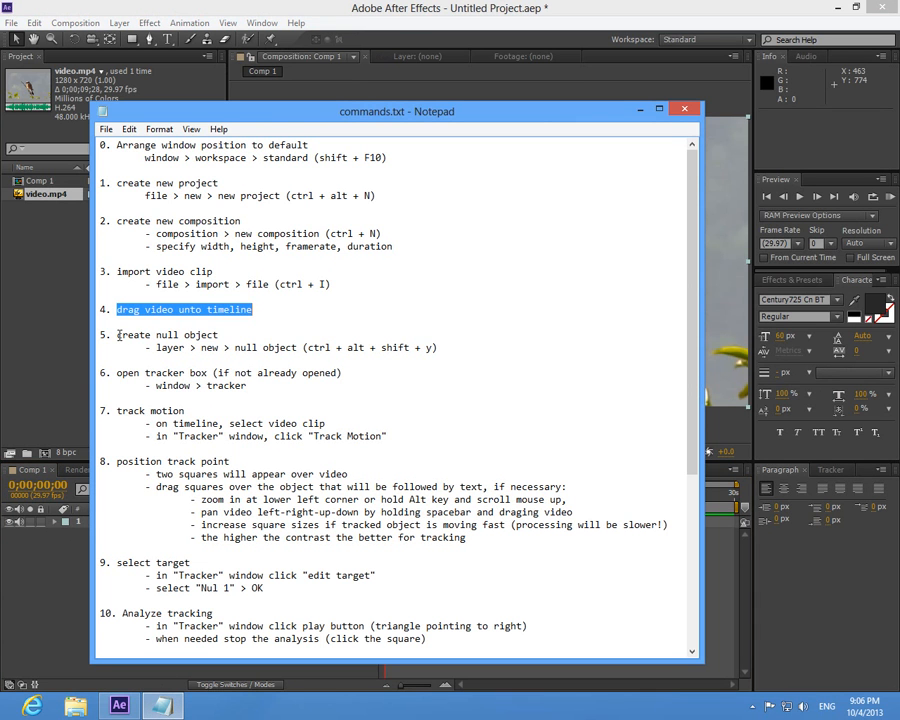
drag(119, 336, 224, 334)
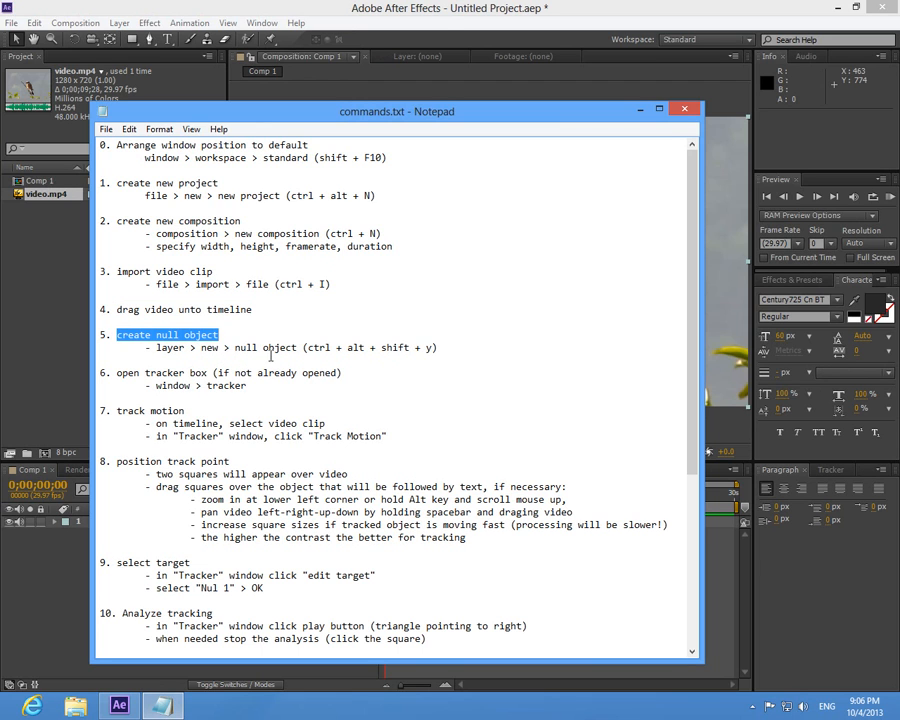
click(443, 24)
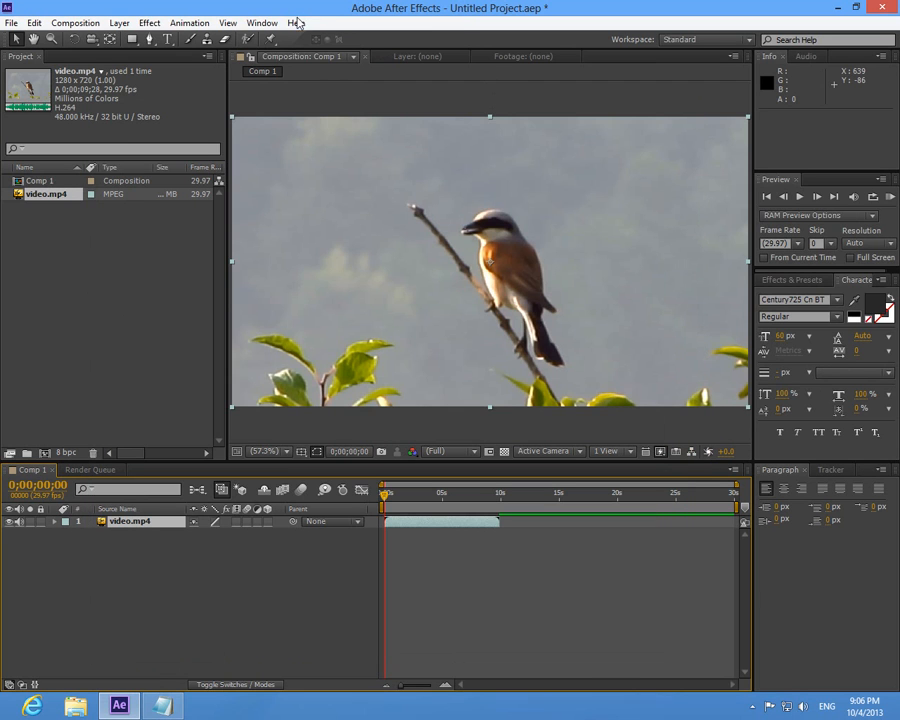
click(118, 22)
mouse_move(144, 44)
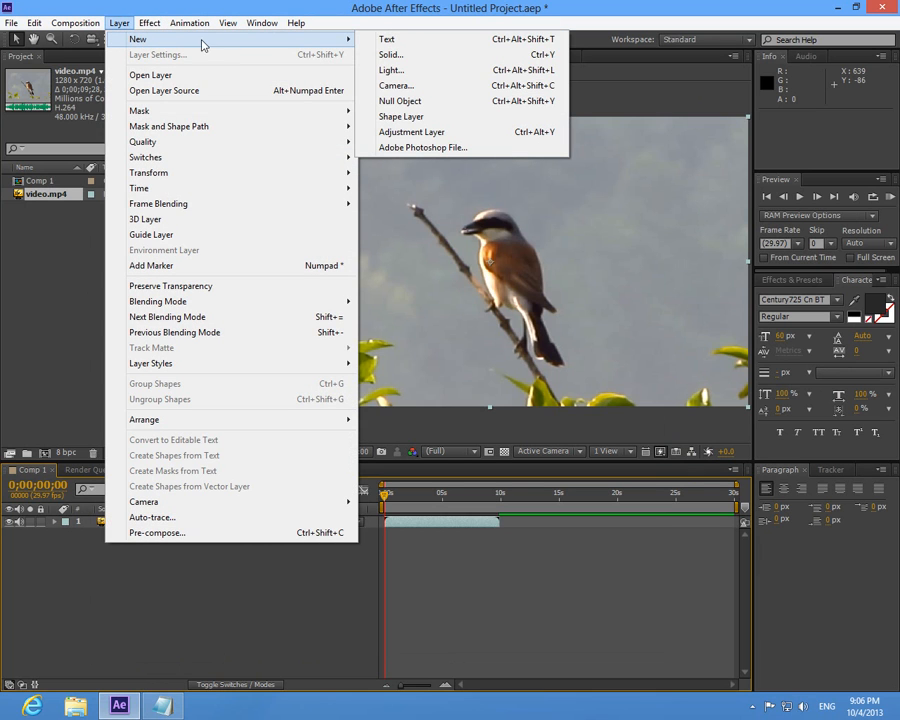
click(437, 108)
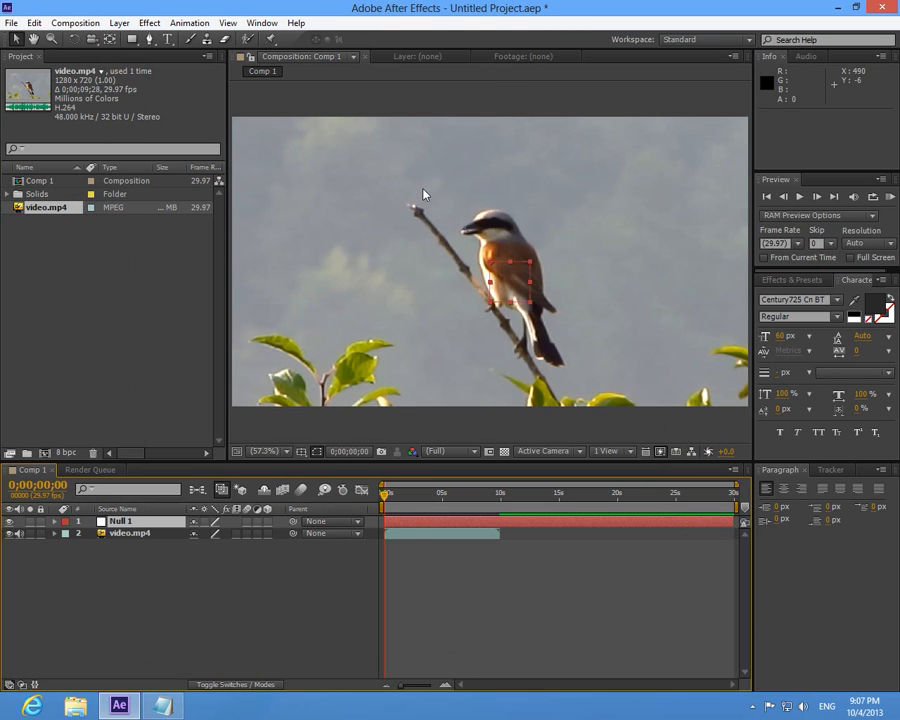
right_click(114, 586)
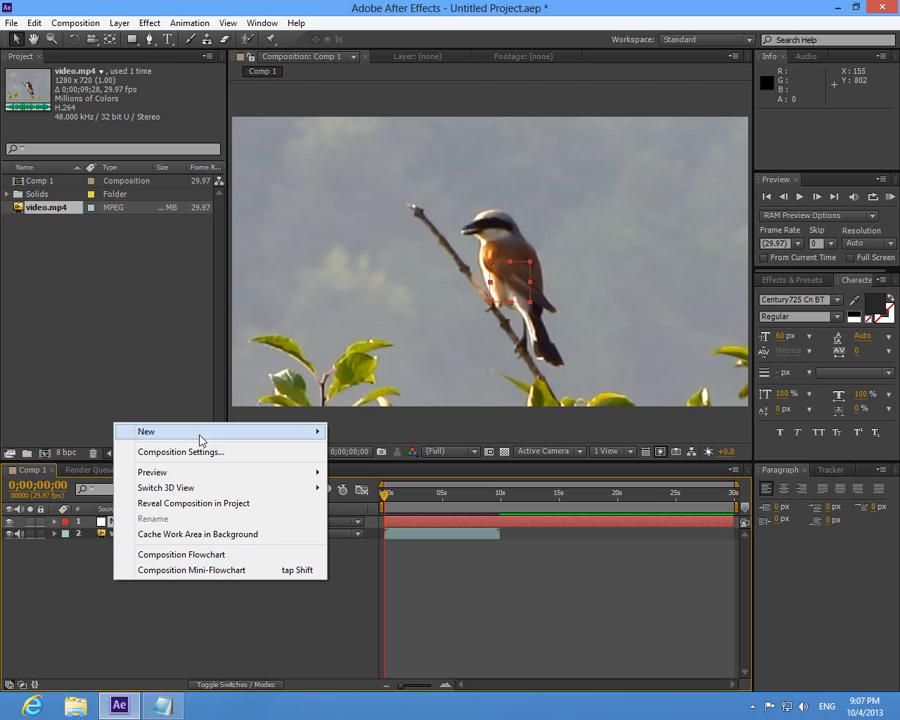
mouse_move(223, 436)
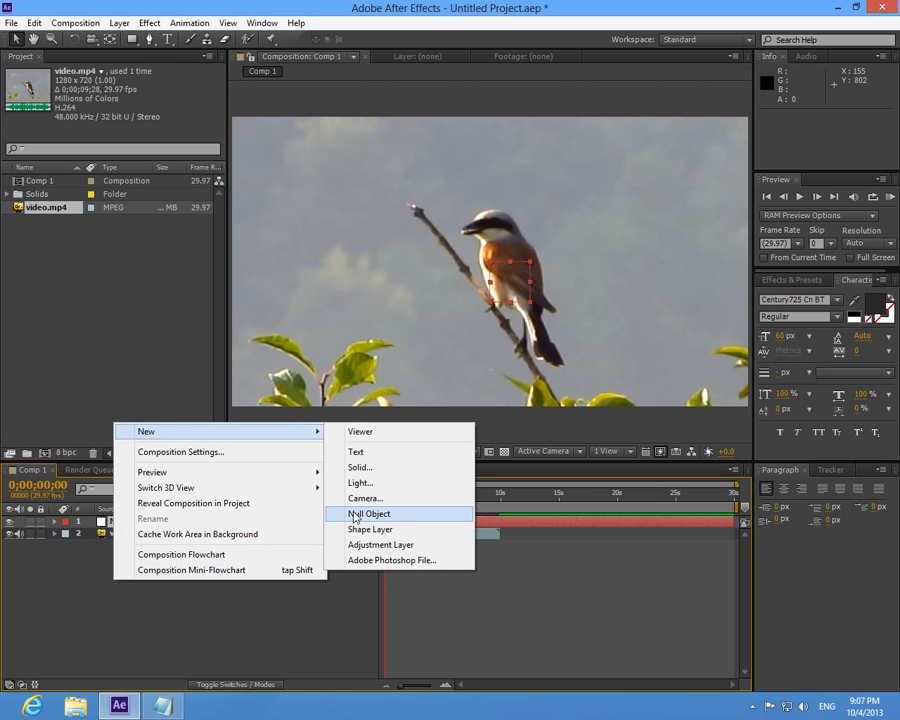
click(234, 621)
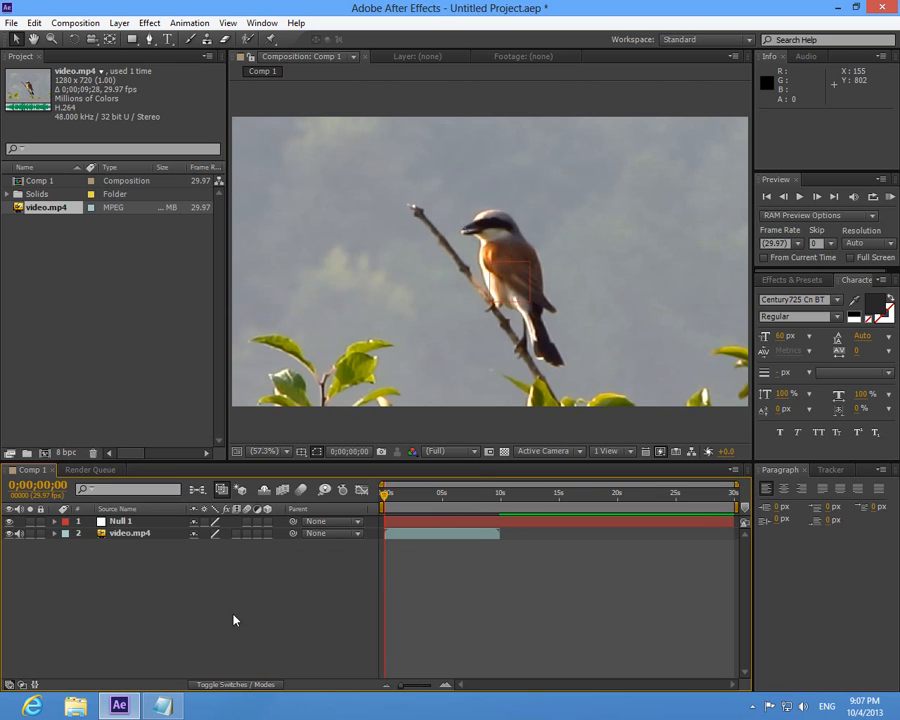
- Highlight "open tracker box" in the notes and show the Tracker panel in After Effects
click(163, 706)
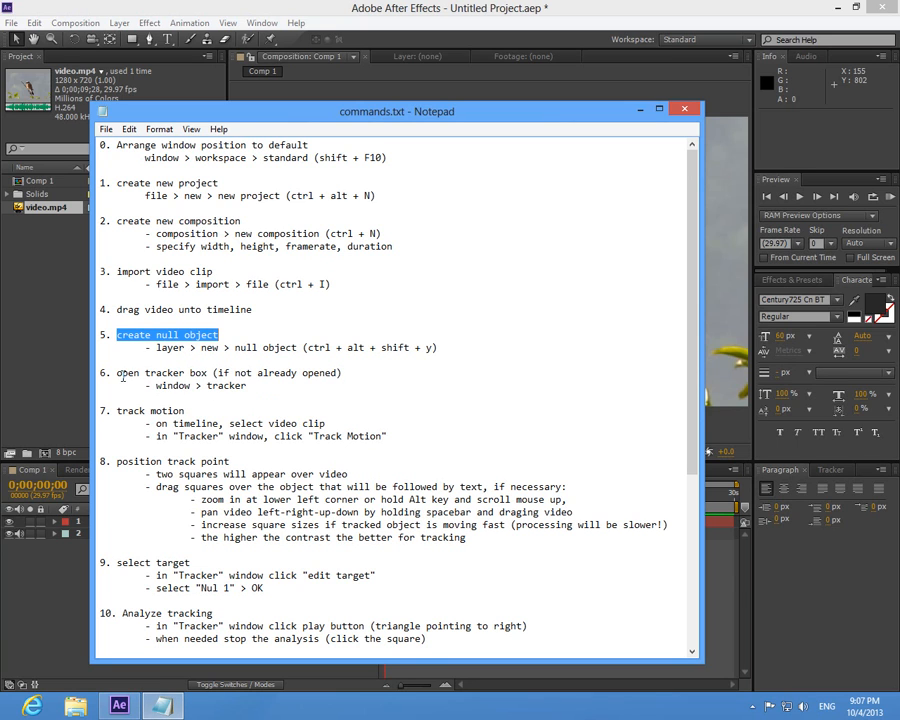
drag(117, 373, 209, 373)
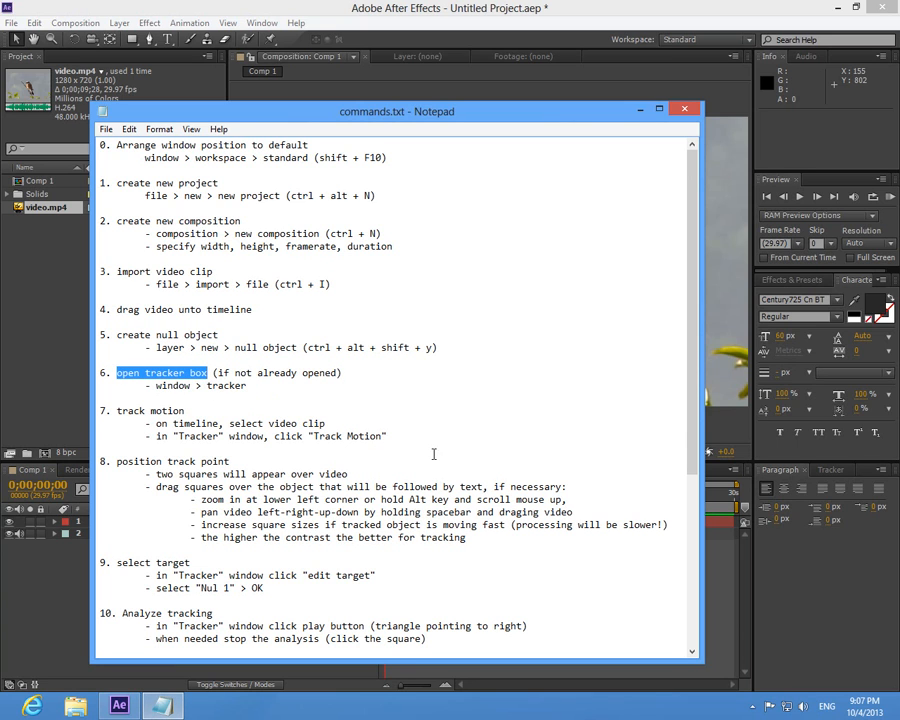
click(831, 471)
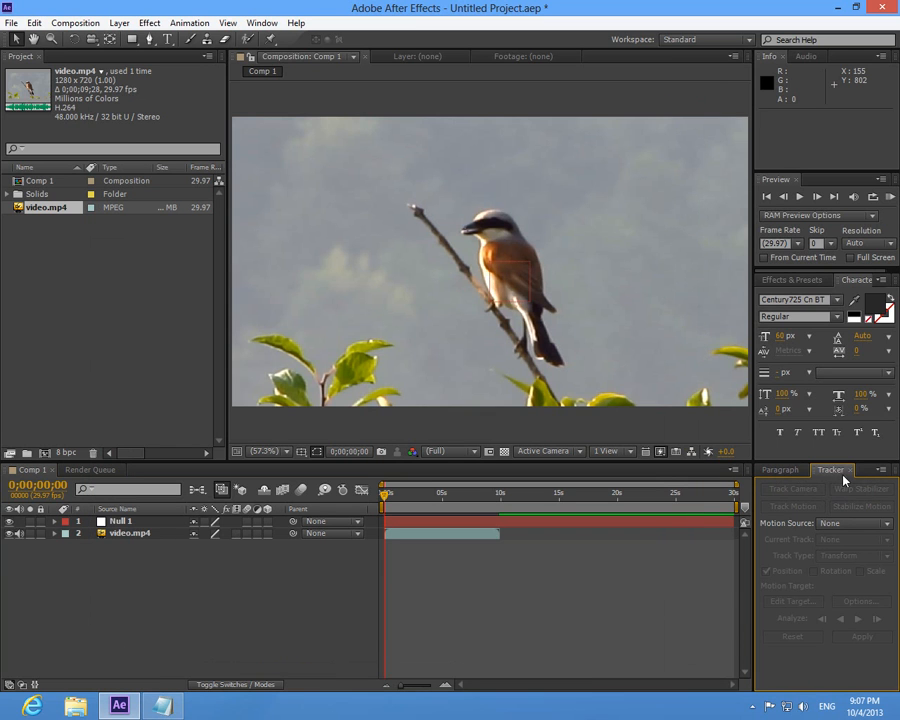
click(852, 474)
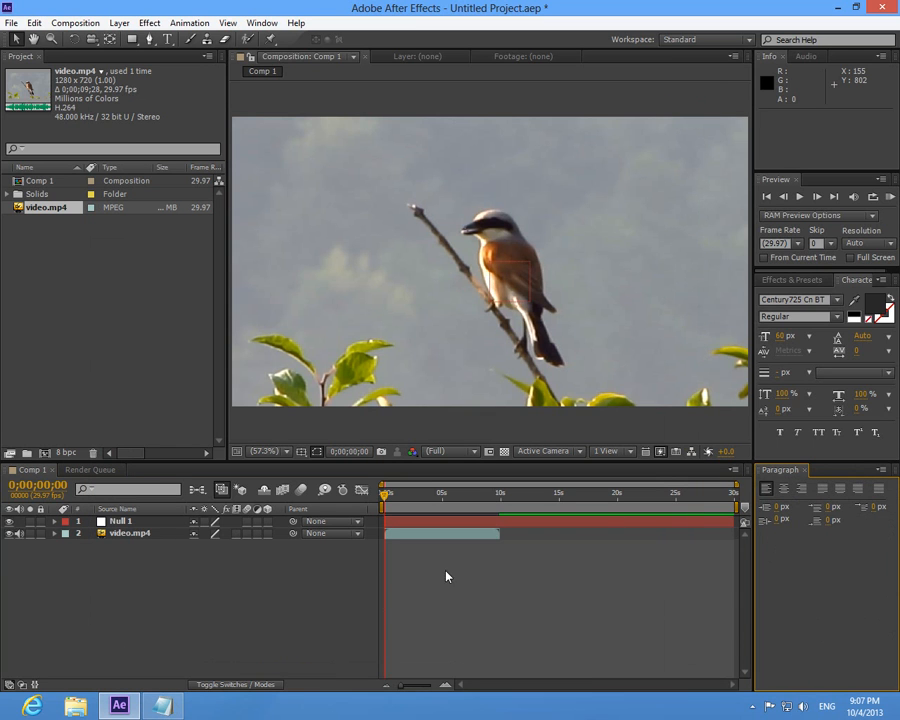
click(262, 22)
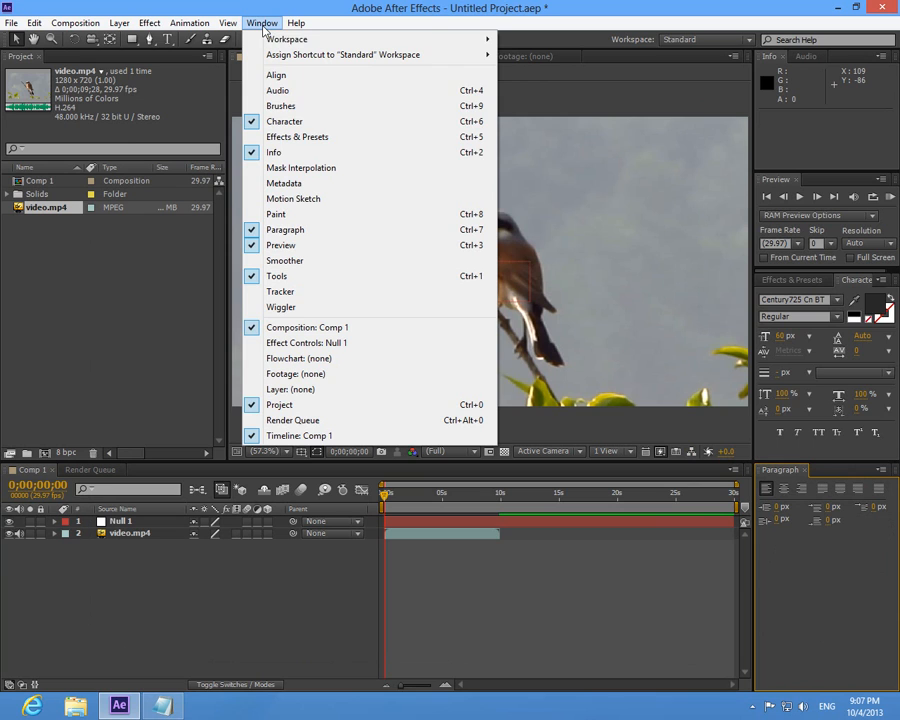
click(310, 294)
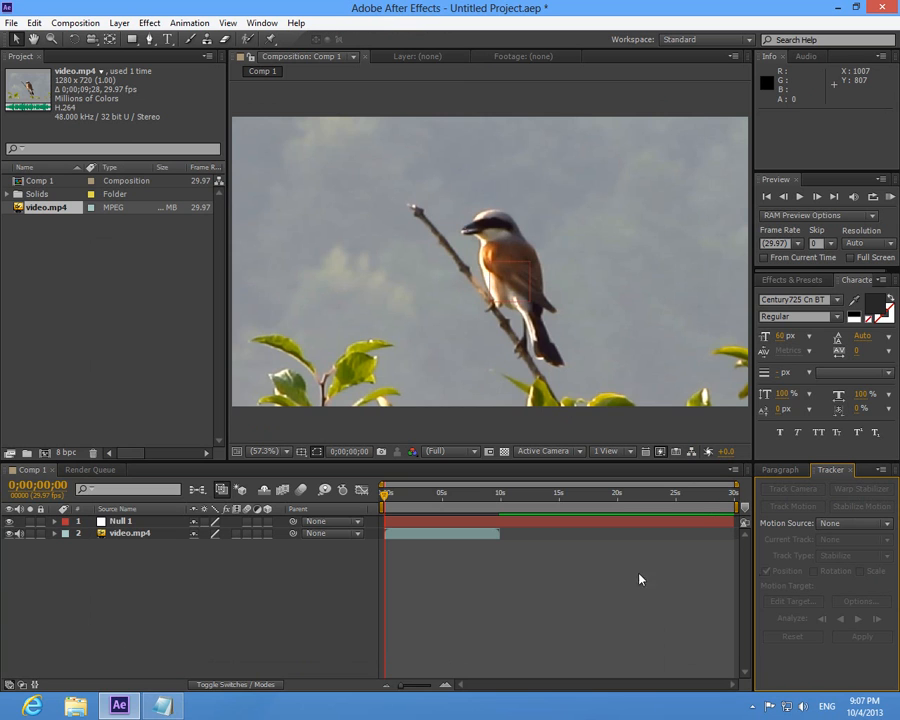
- Highlight "track motion" in the notes and start Track Motion on the video.mp4 layer in After Effects
click(162, 706)
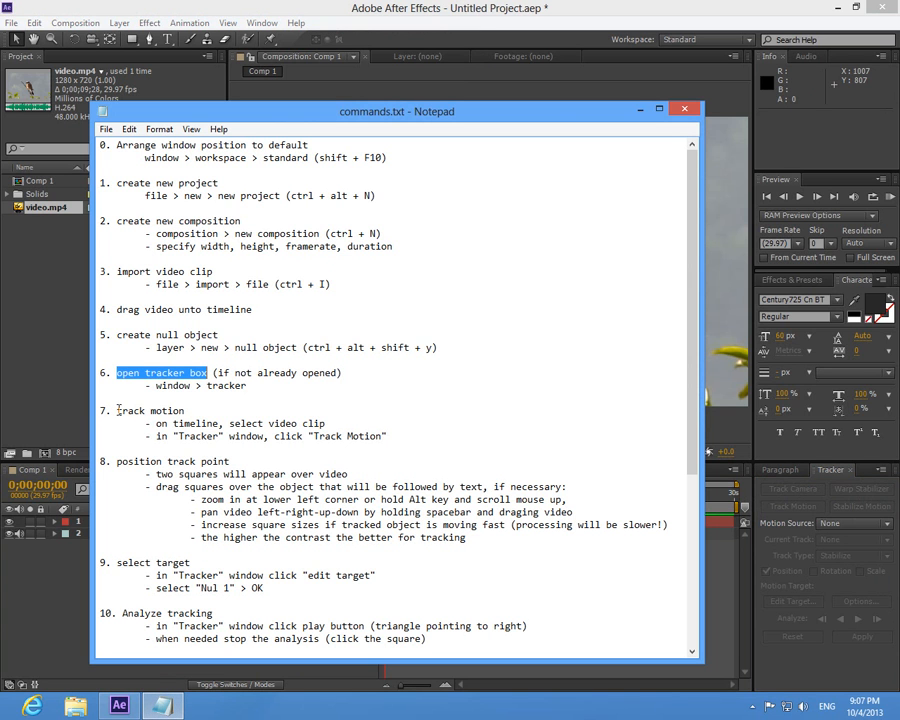
drag(118, 410, 198, 406)
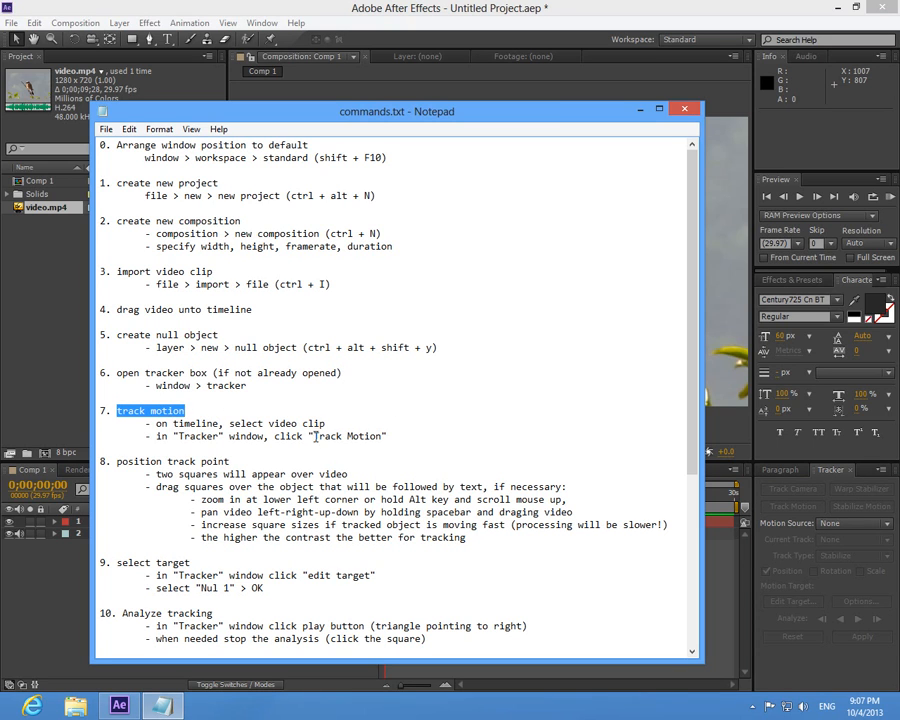
click(684, 109)
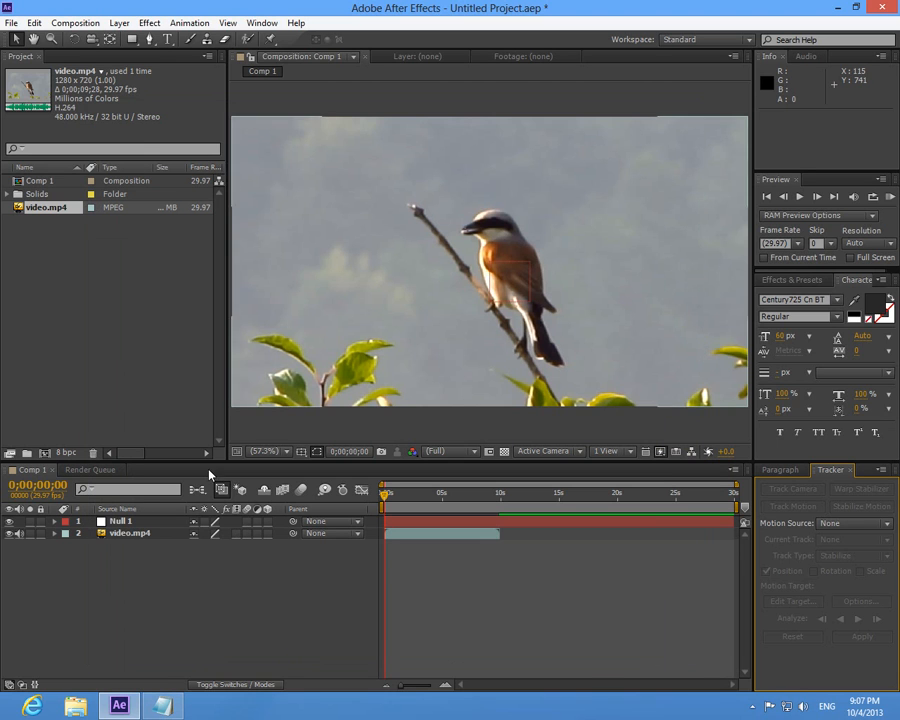
click(131, 535)
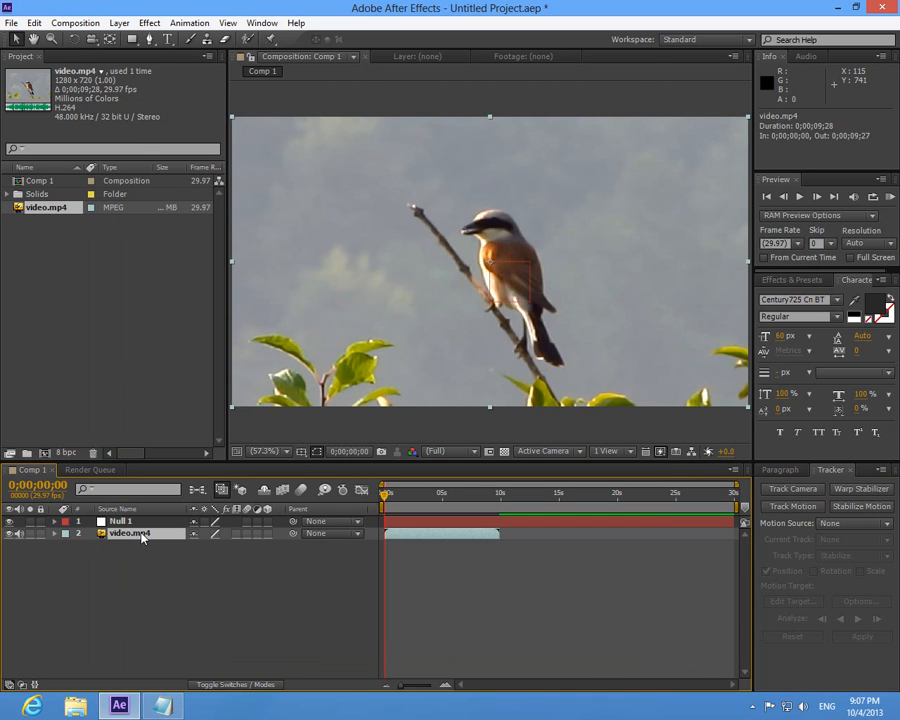
click(145, 521)
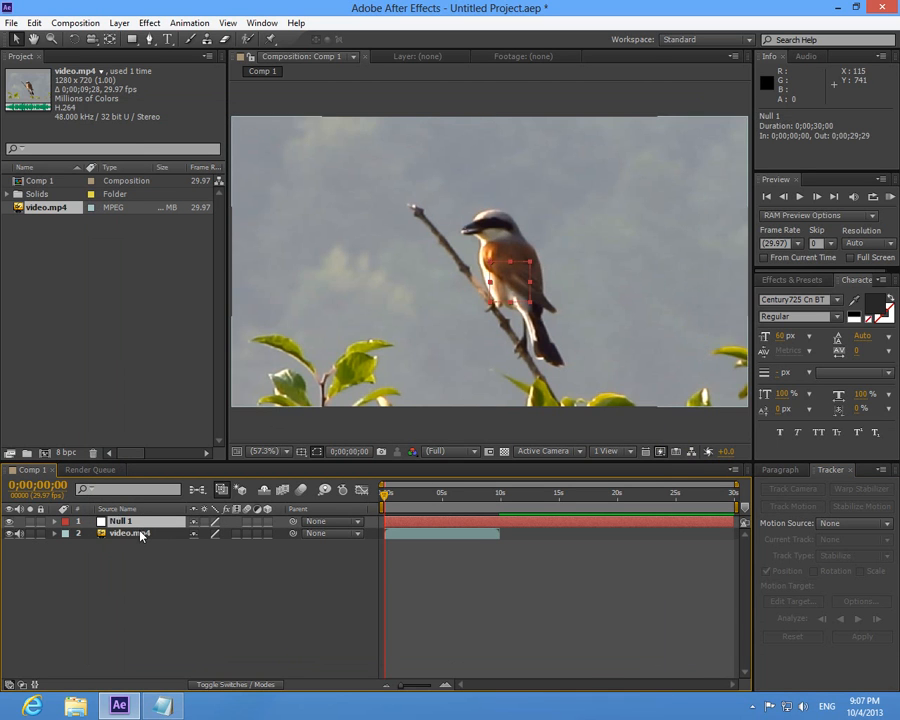
click(141, 534)
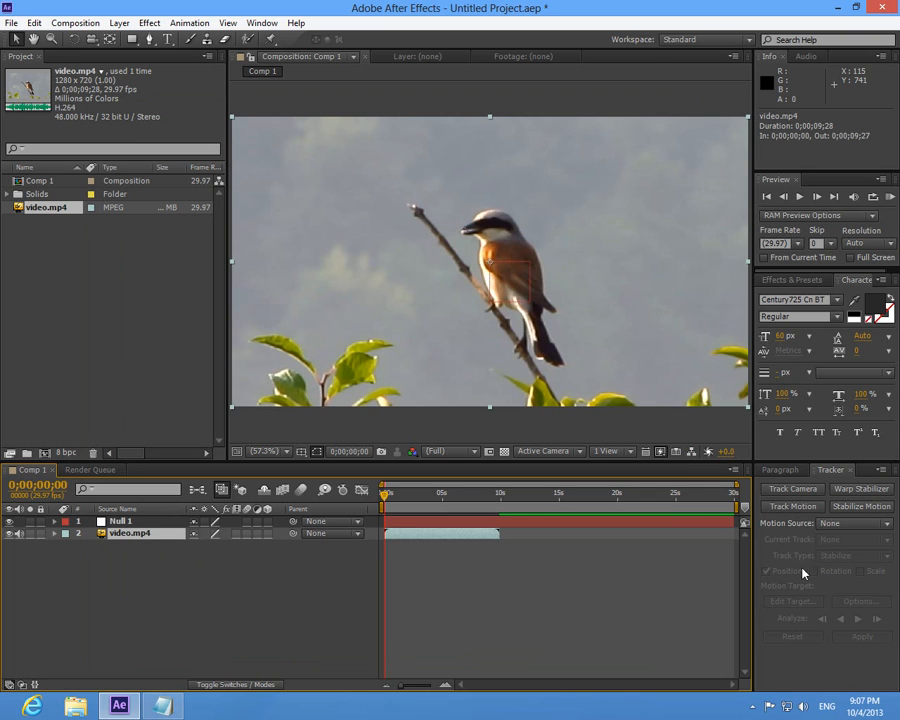
click(790, 507)
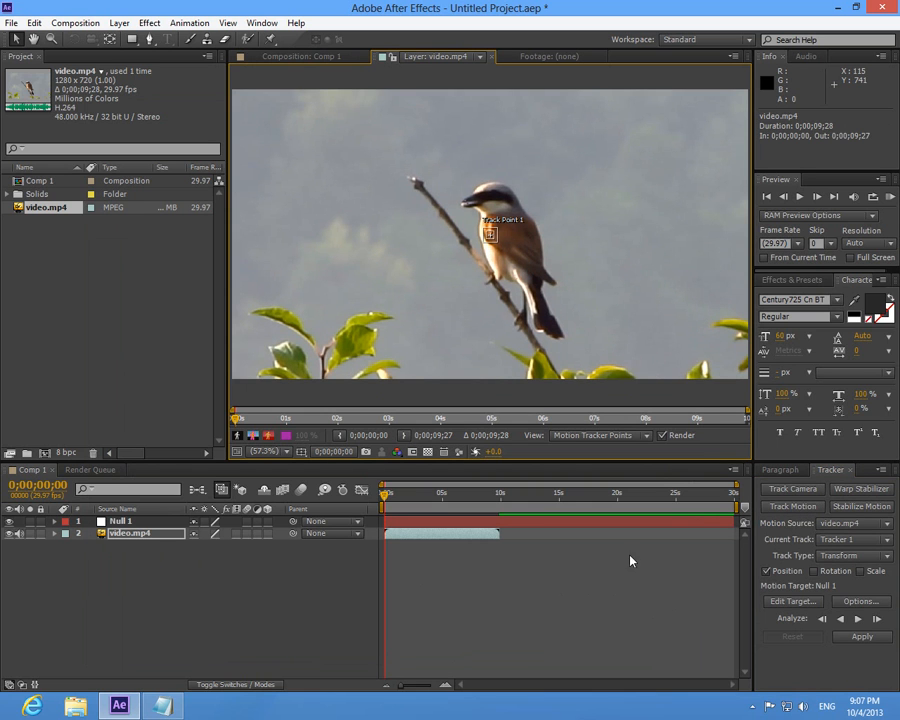
- Highlight "position track point" in the notes and move Track Point 1 onto the tip of the branch in After Effects
key(alt+Tab)
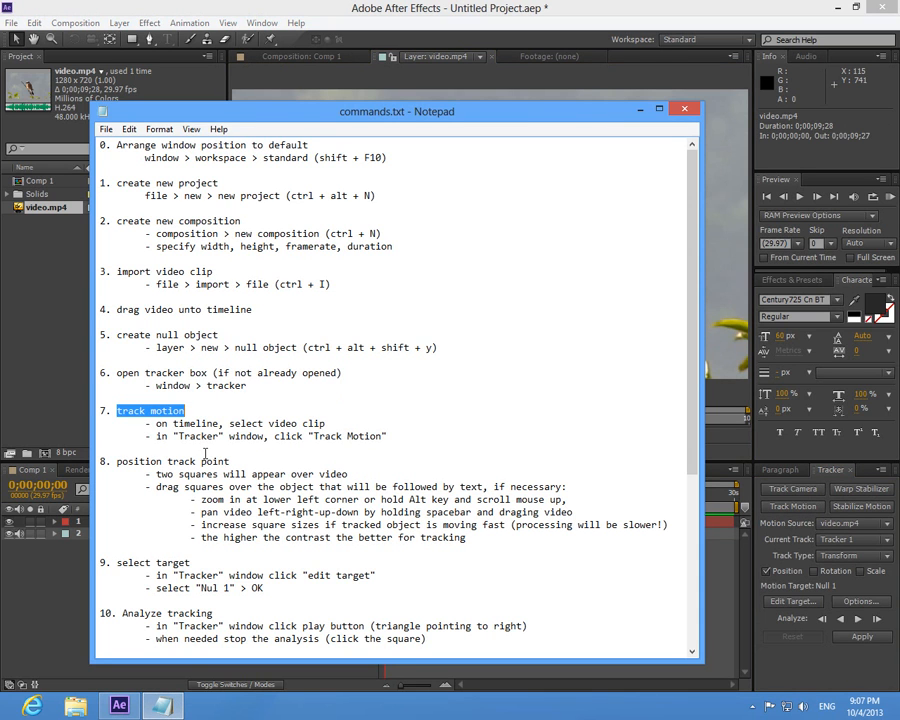
drag(117, 462, 243, 461)
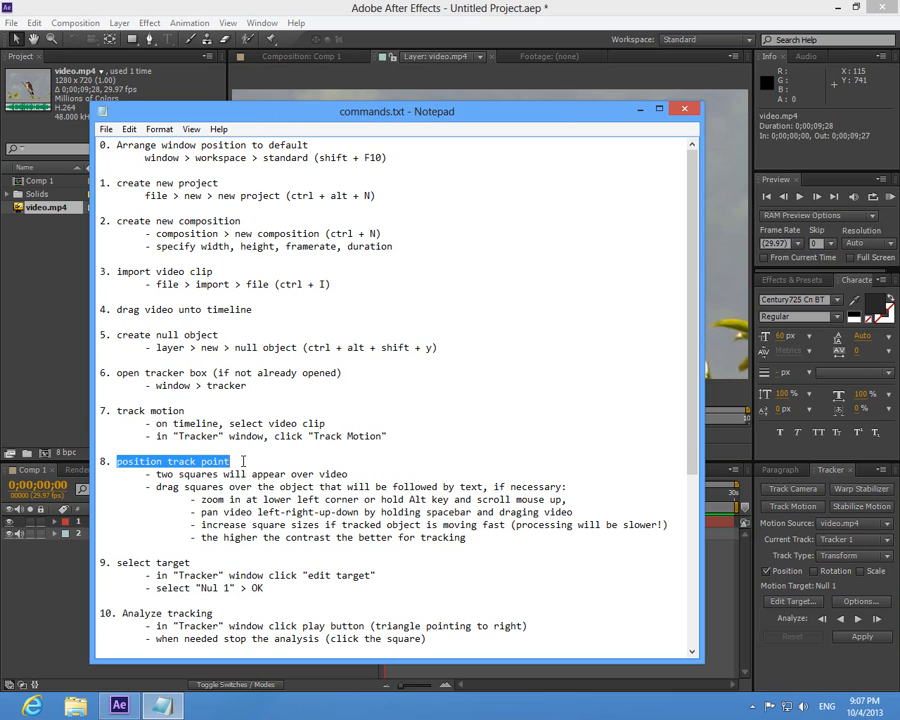
scroll(483, 276, down, 6)
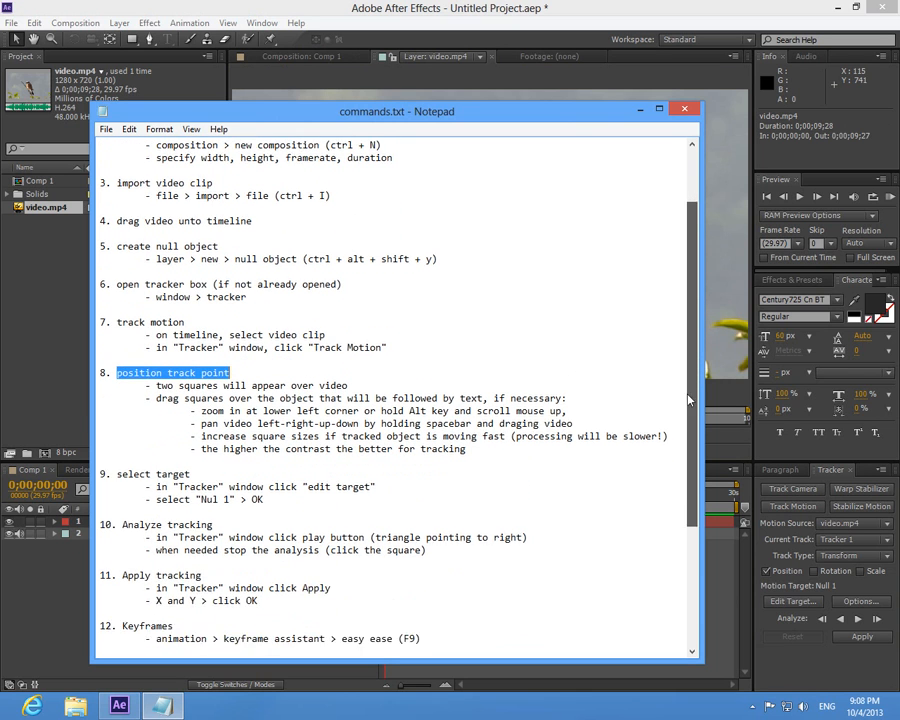
scroll(686, 493, down, 1)
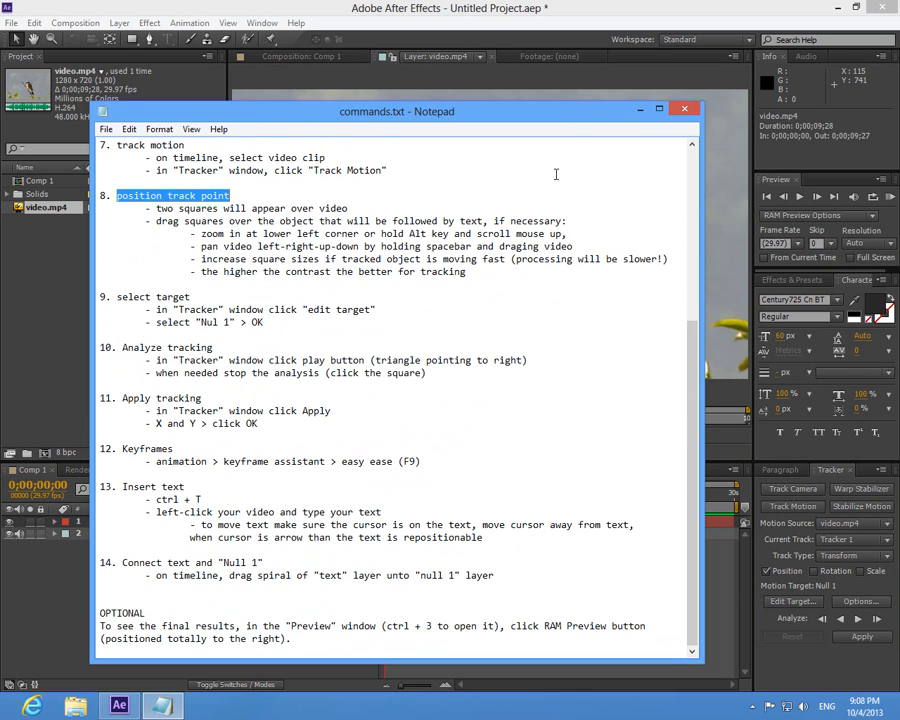
click(642, 109)
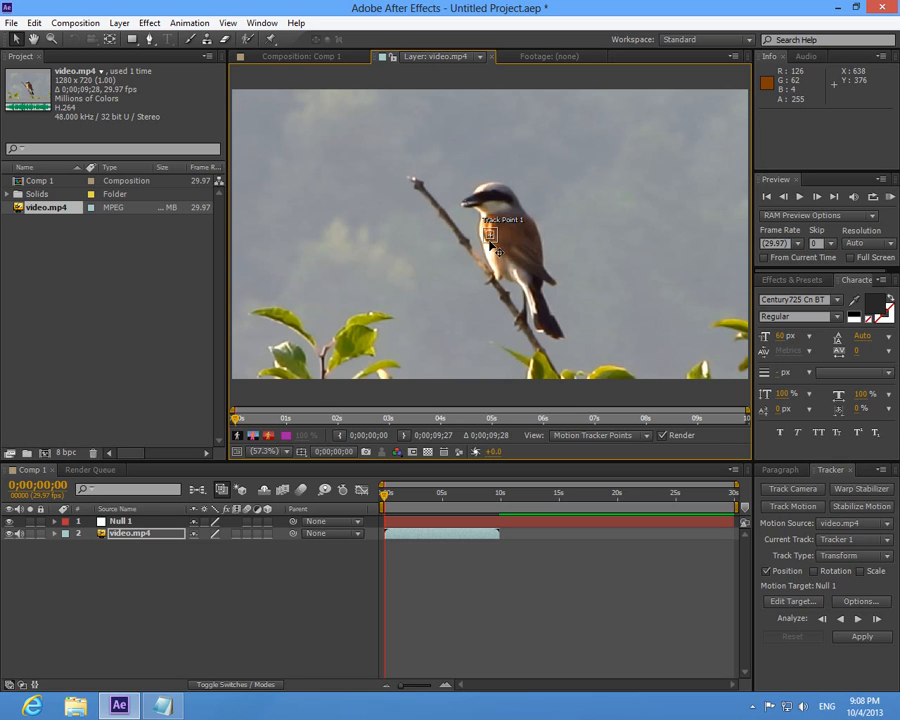
click(264, 451)
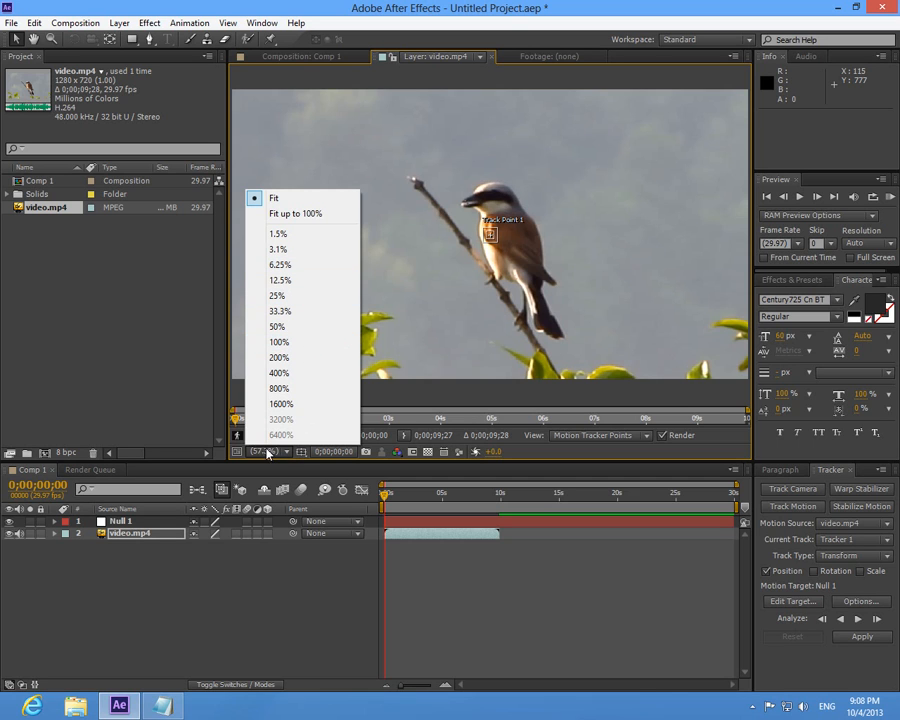
click(292, 347)
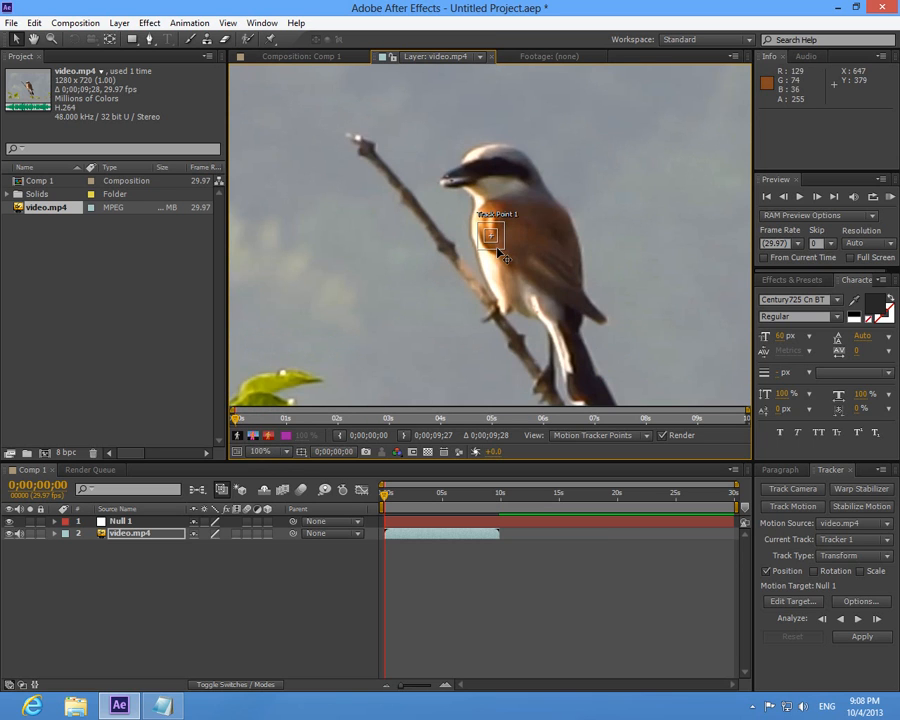
drag(497, 258, 364, 150)
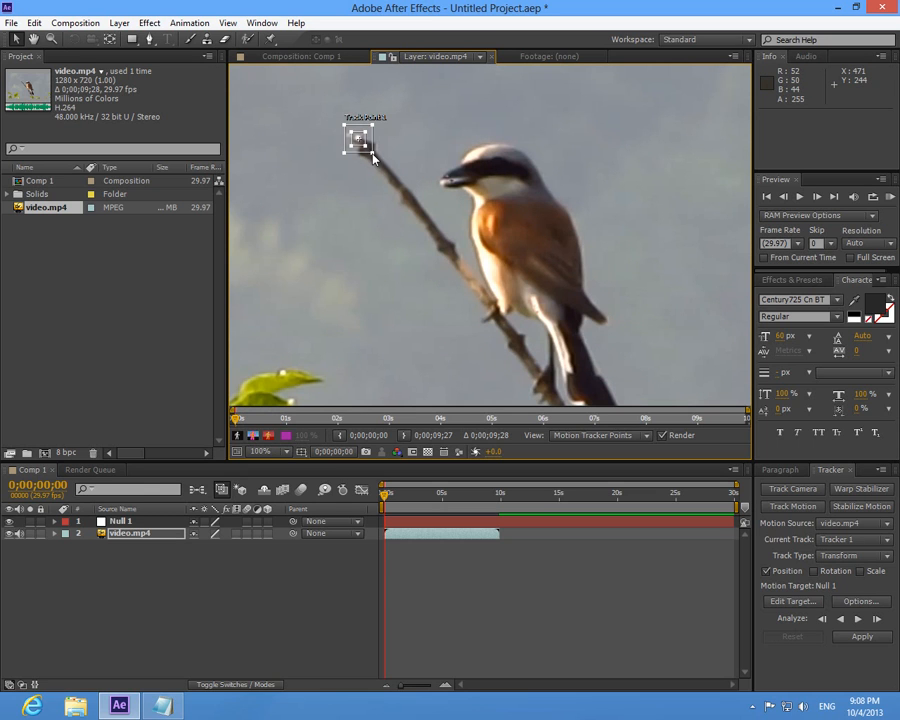
- Enlarge the inner feature region and the outer search region of Track Point 1 around the branch tip
drag(372, 158, 399, 182)
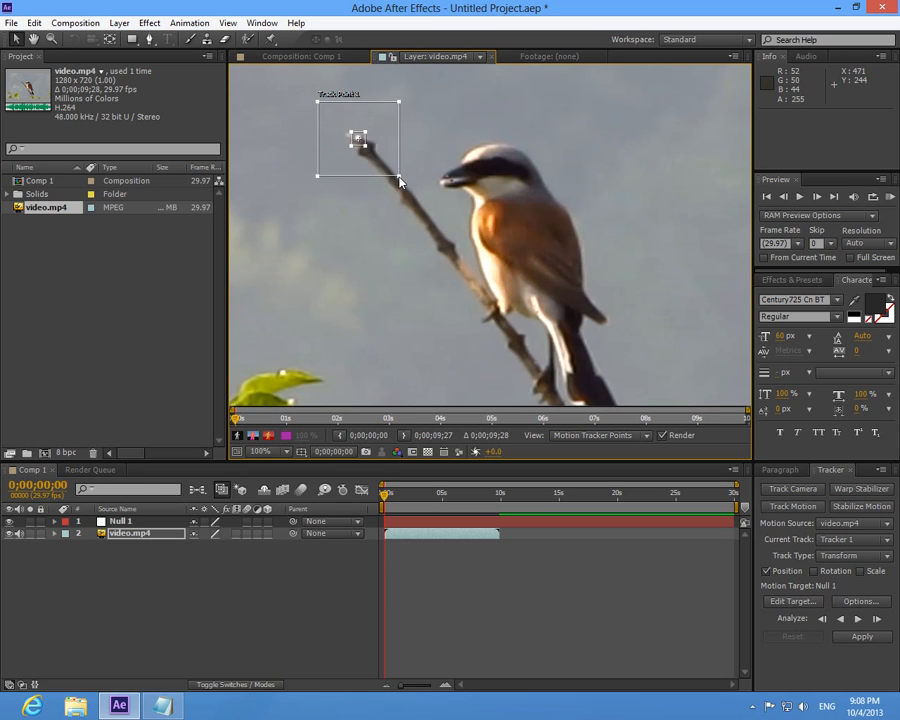
drag(364, 145, 372, 152)
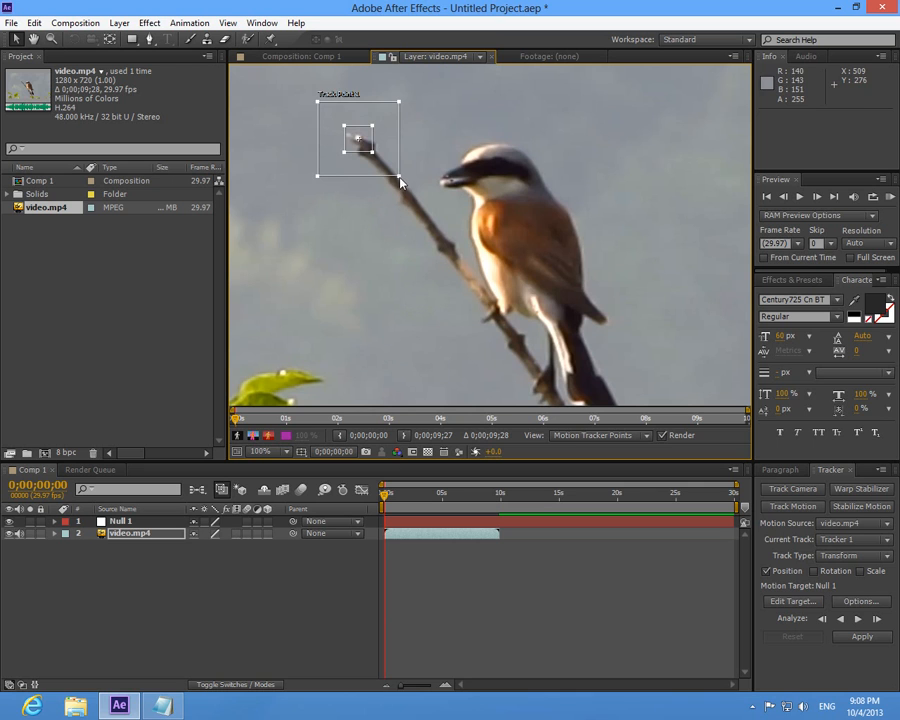
drag(400, 182, 411, 190)
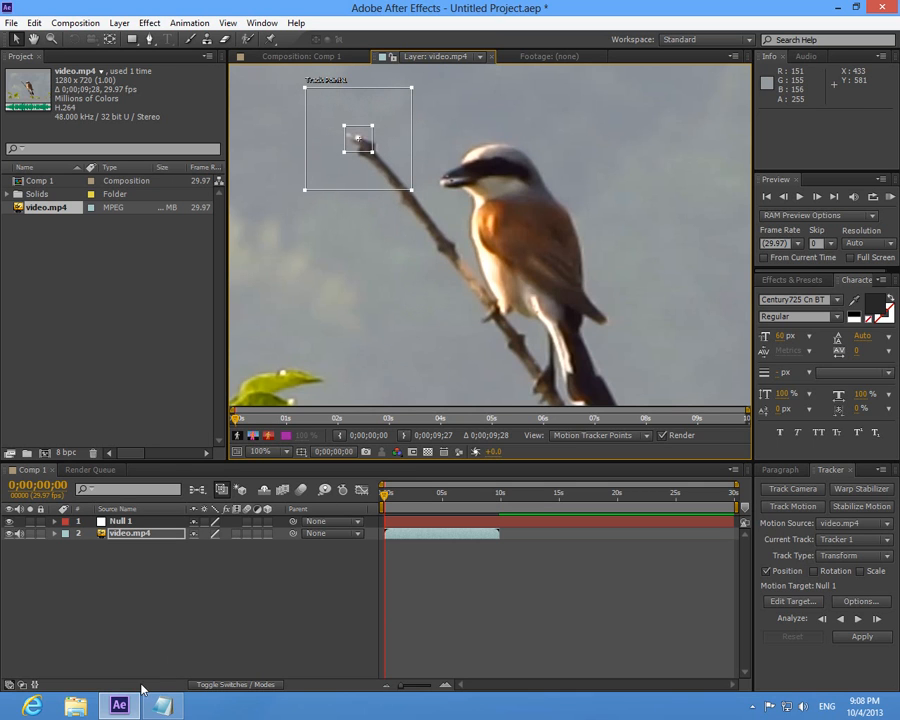
- Consult the track point instructions in the notes and fine-tune the position of Track Point 1 over the branch tip in After Effects
click(164, 707)
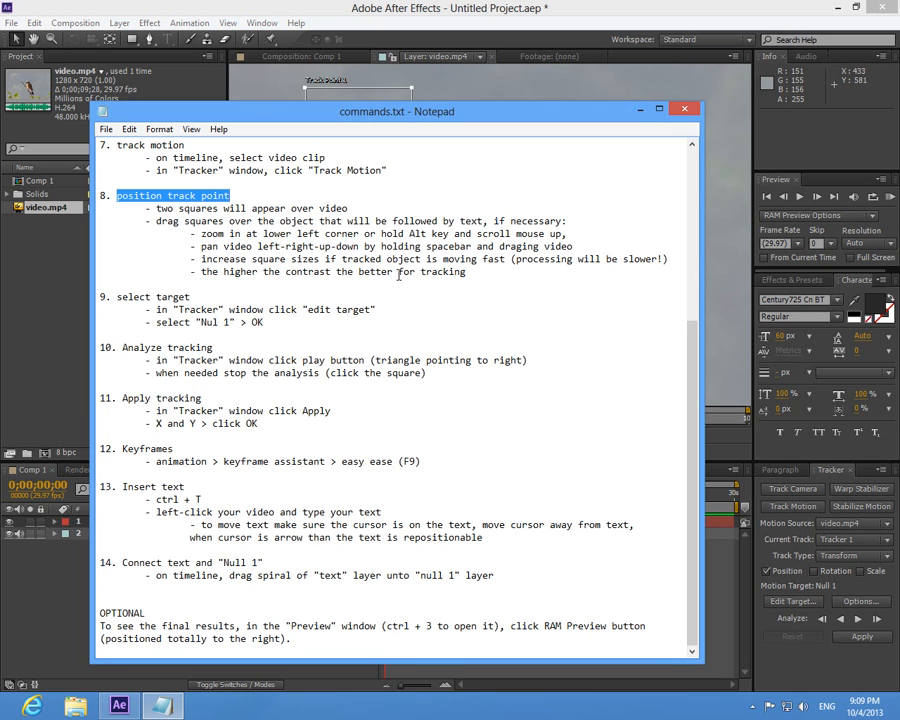
click(639, 109)
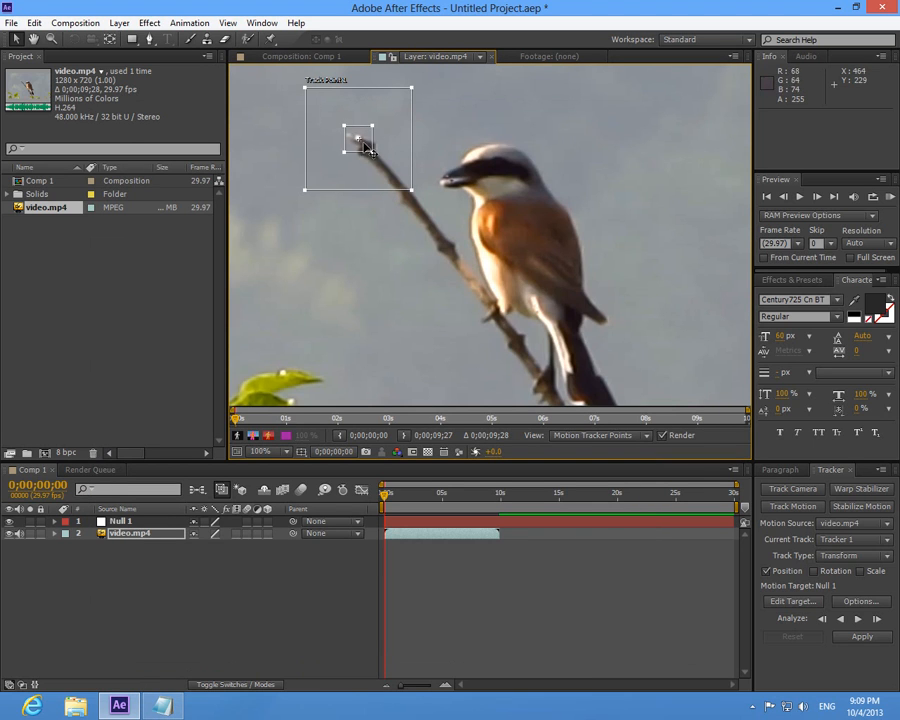
mouse_move(392, 188)
mouse_down()
mouse_move(420, 207)
mouse_move(376, 177)
mouse_up()
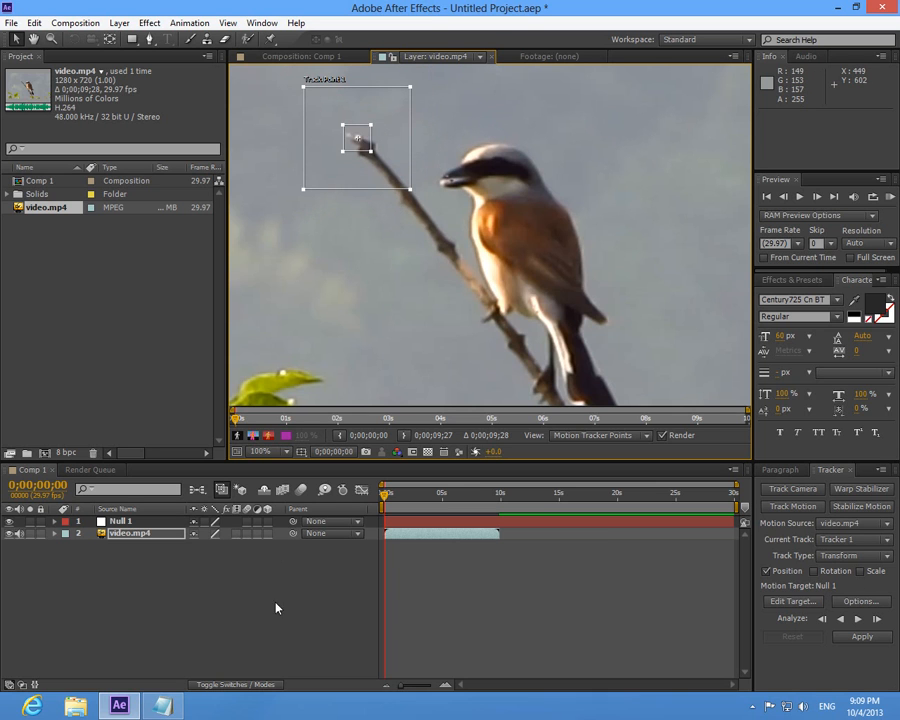
- Highlight "select target" in the notes and set the tracker's motion target to the Null 1 layer in After Effects
click(162, 706)
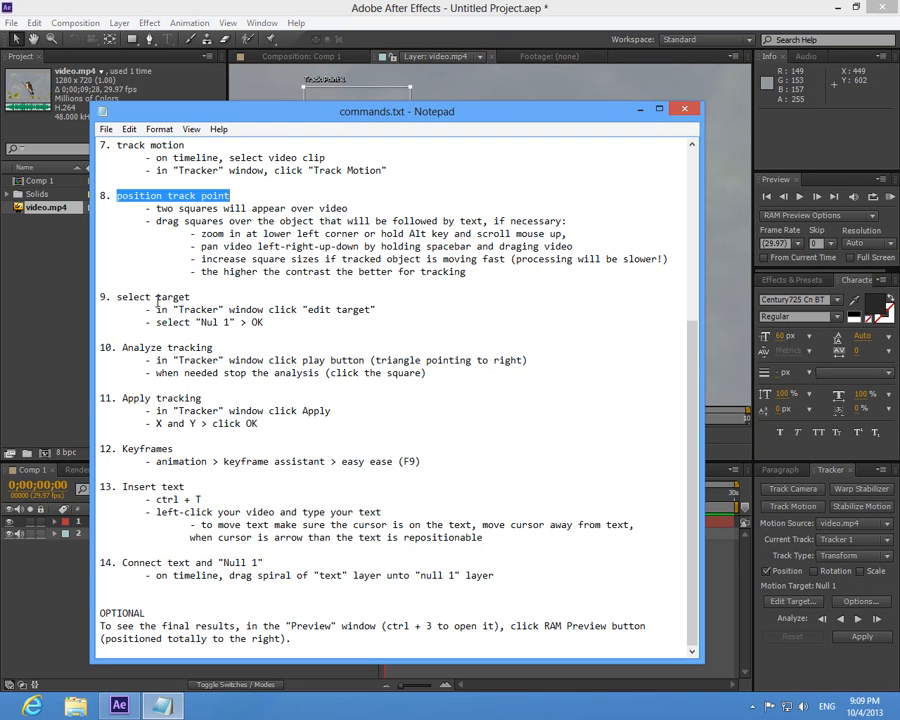
drag(117, 297, 208, 296)
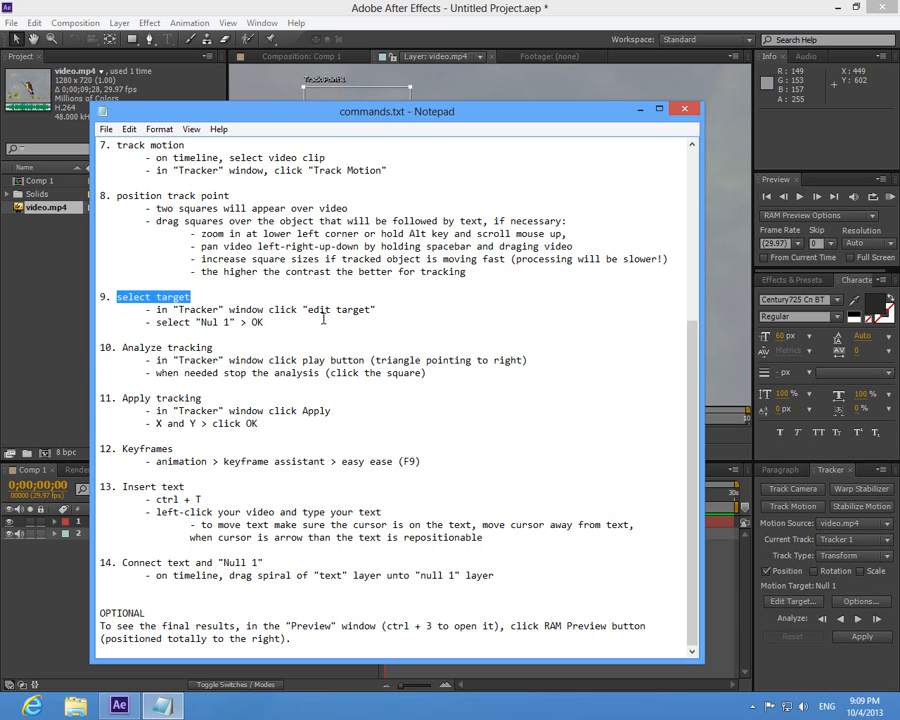
click(640, 108)
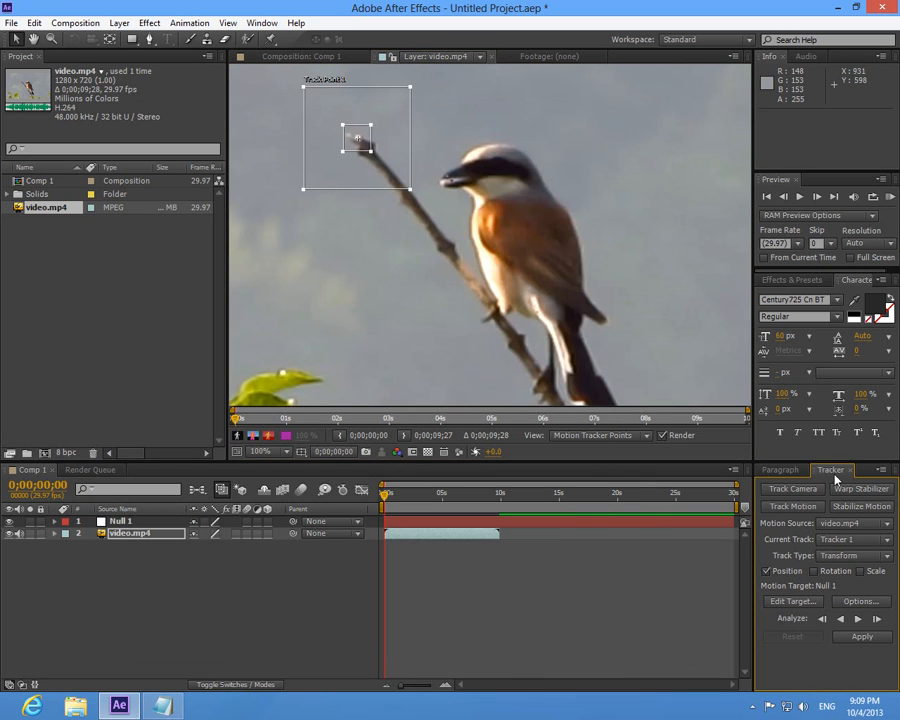
click(786, 603)
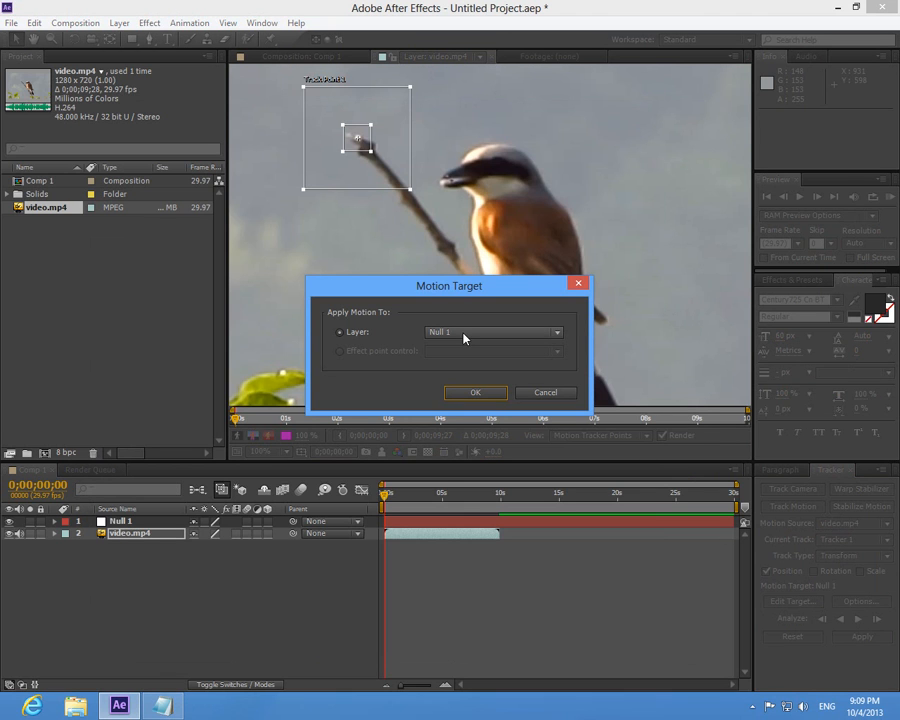
click(463, 338)
click(445, 348)
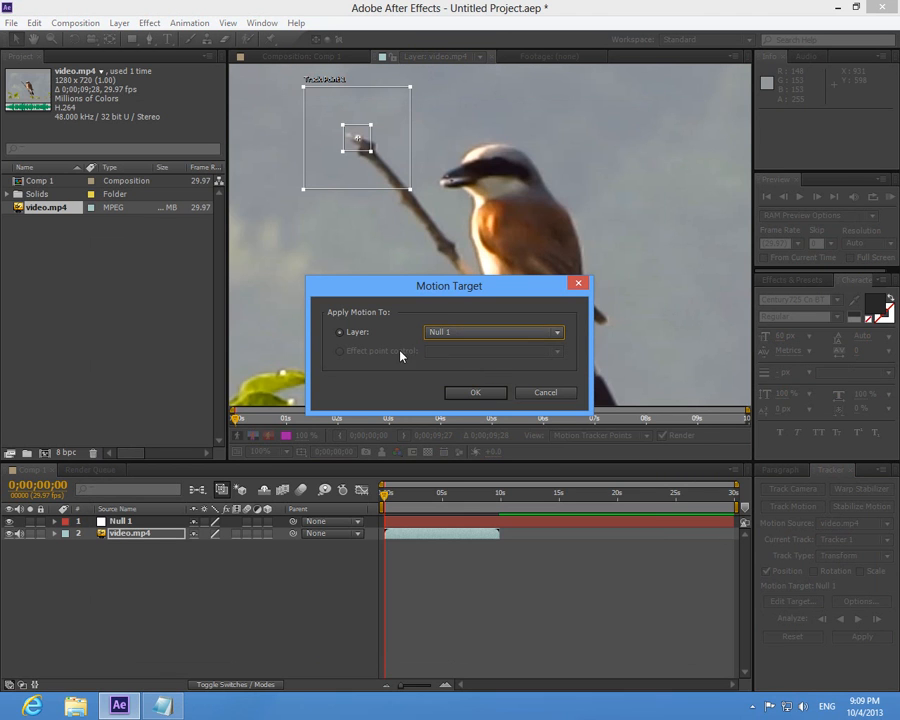
click(482, 395)
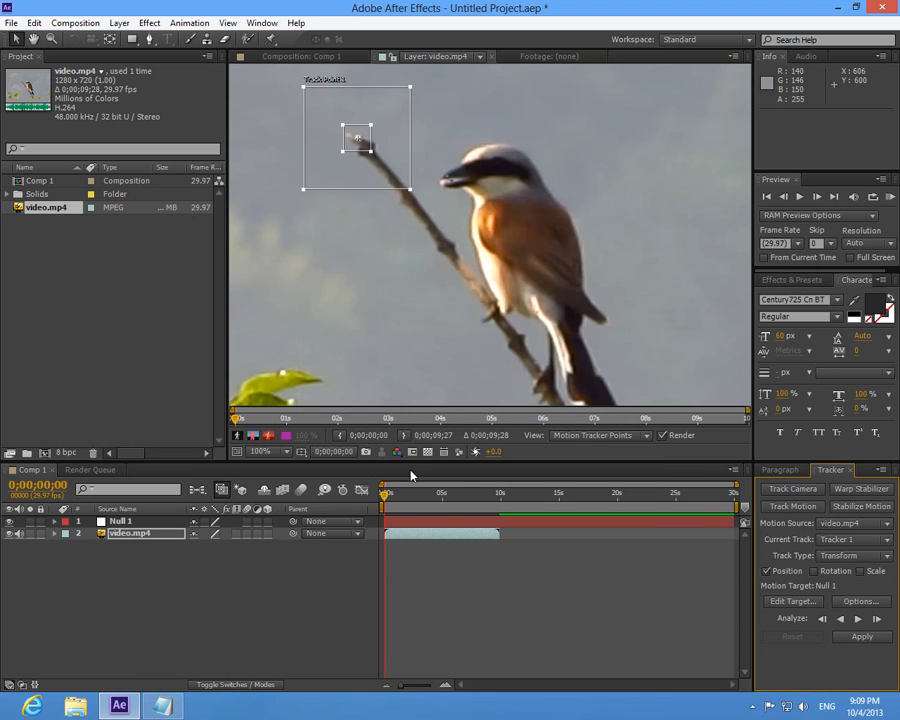
- Highlight "Analyze tracking" in the notes and analyze the track forward through the whole video.mp4 clip in After Effects
click(162, 705)
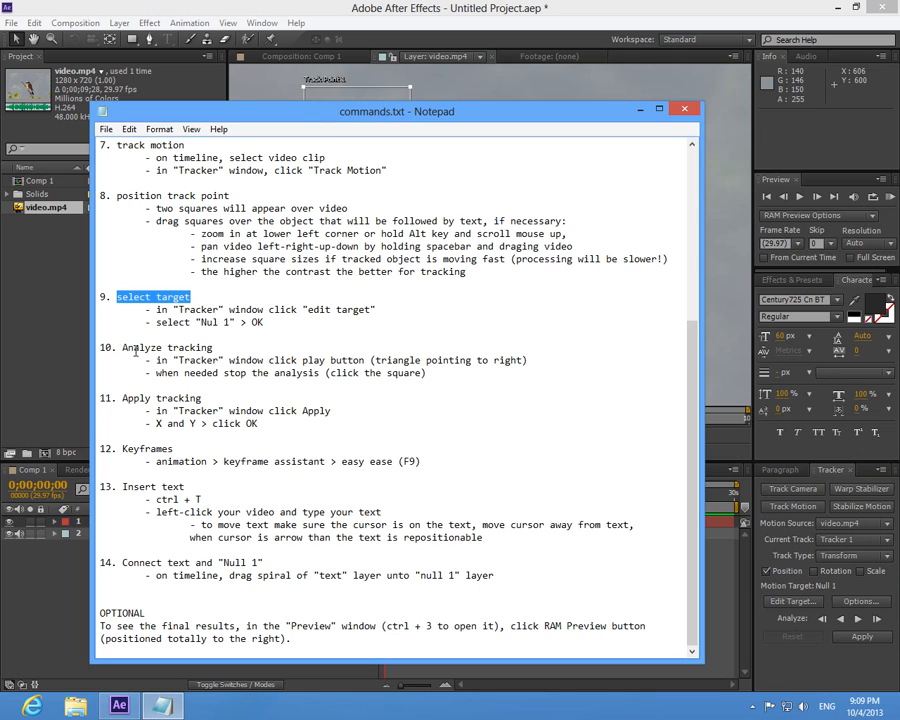
drag(122, 348, 230, 348)
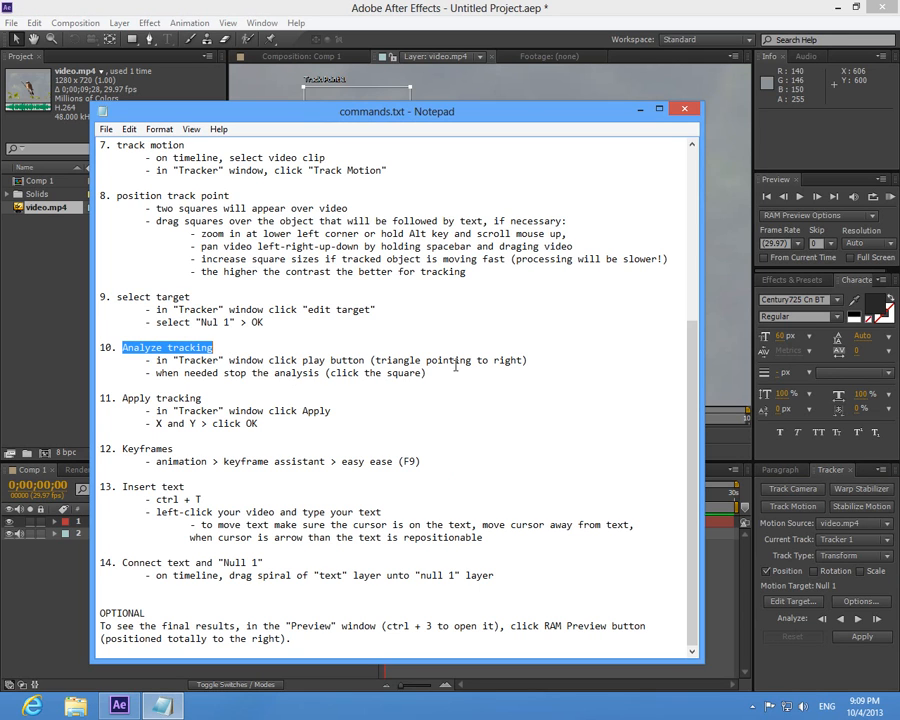
click(640, 111)
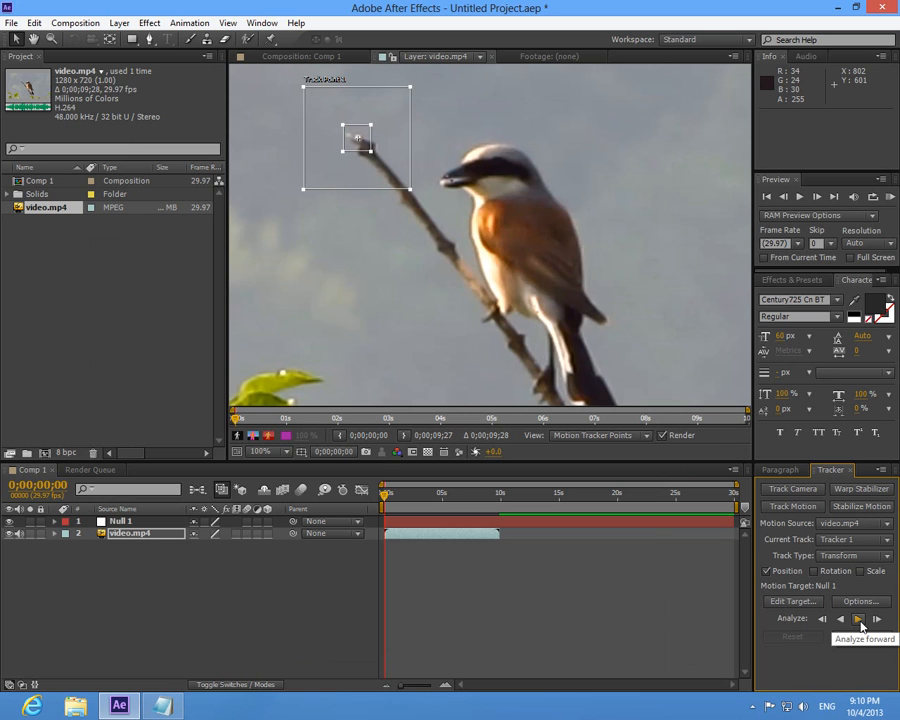
click(858, 620)
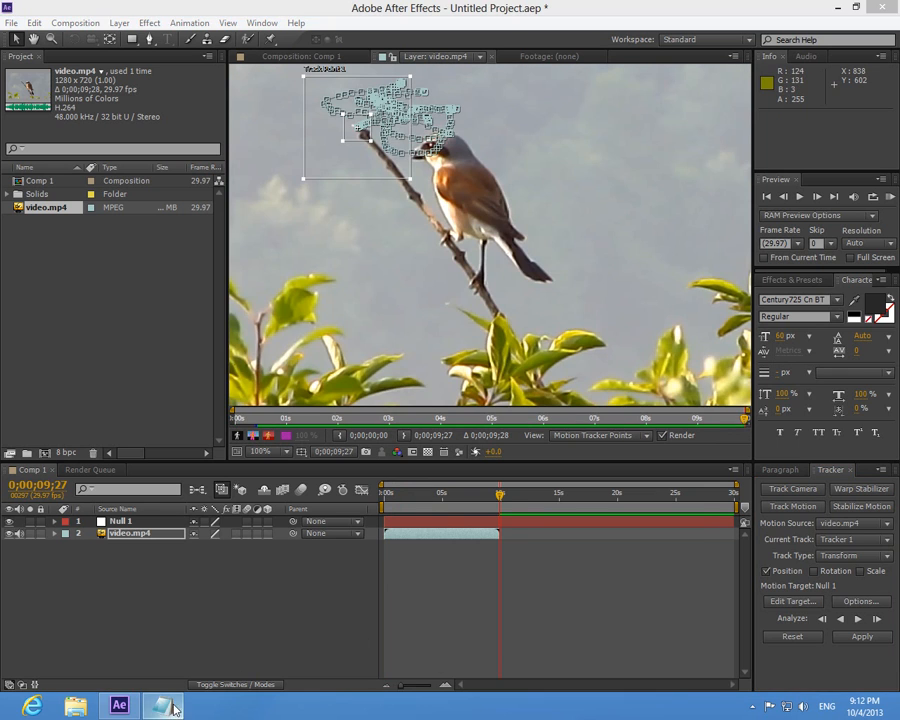
- Highlight "Apply tracking" in the notes and apply the tracking data to Null 1 in X and Y dimensions in After Effects
click(165, 706)
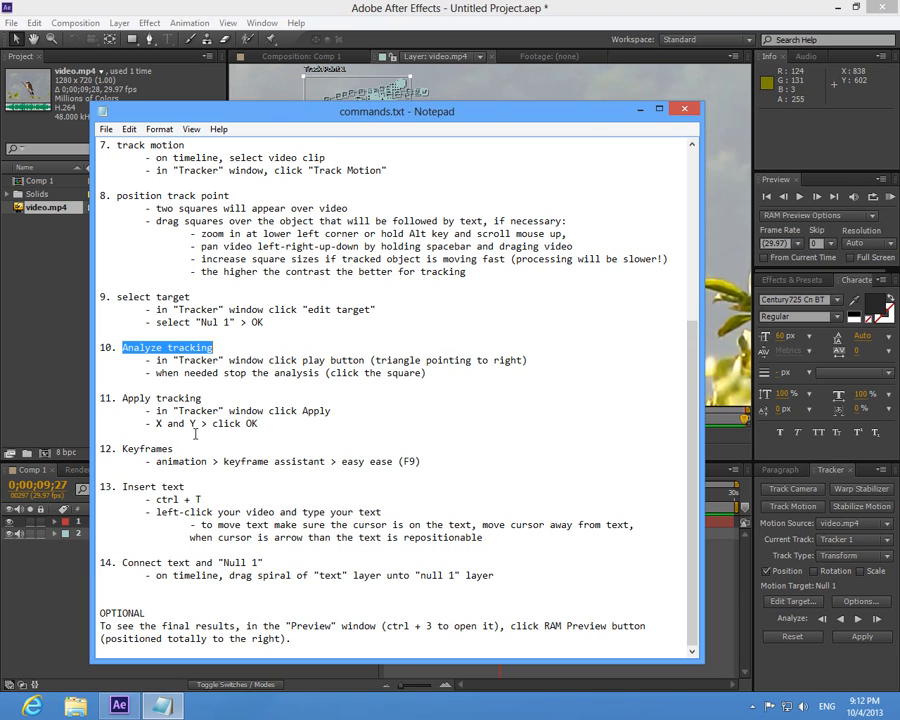
drag(123, 398, 205, 398)
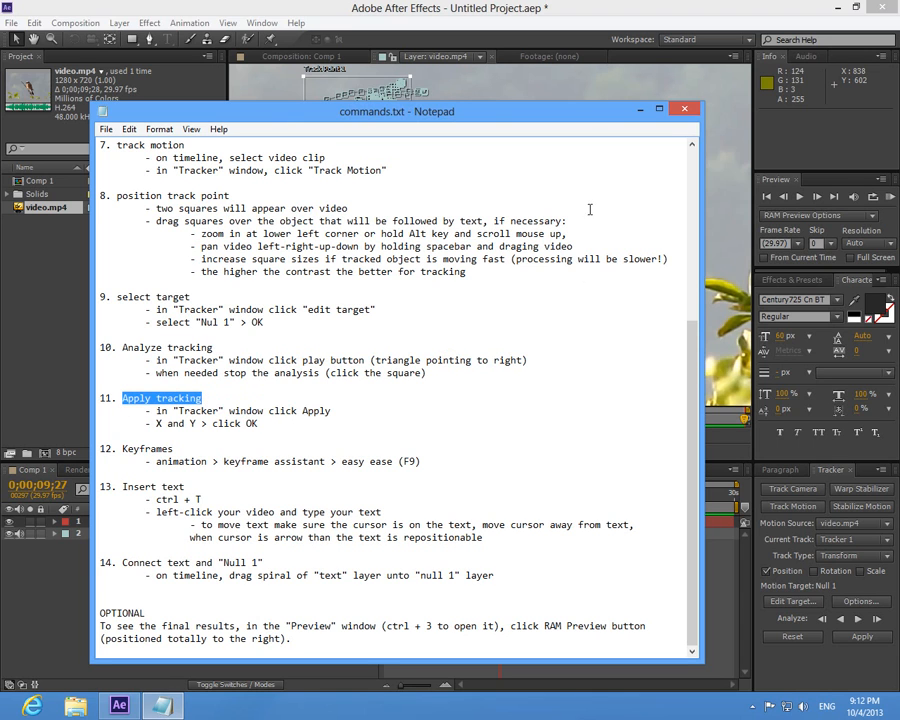
click(453, 82)
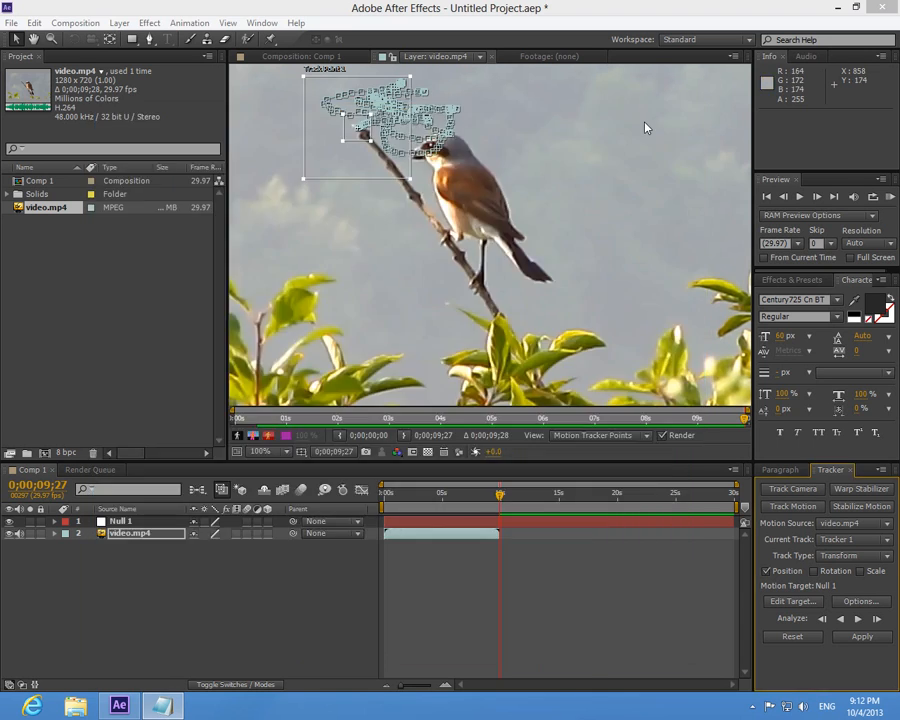
click(862, 637)
click(462, 342)
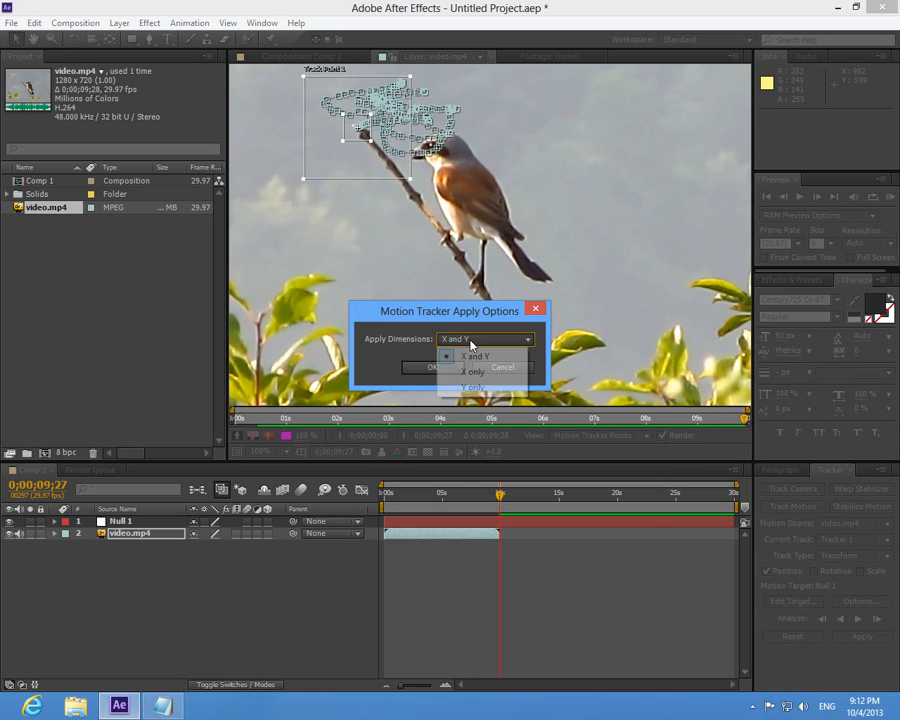
click(474, 356)
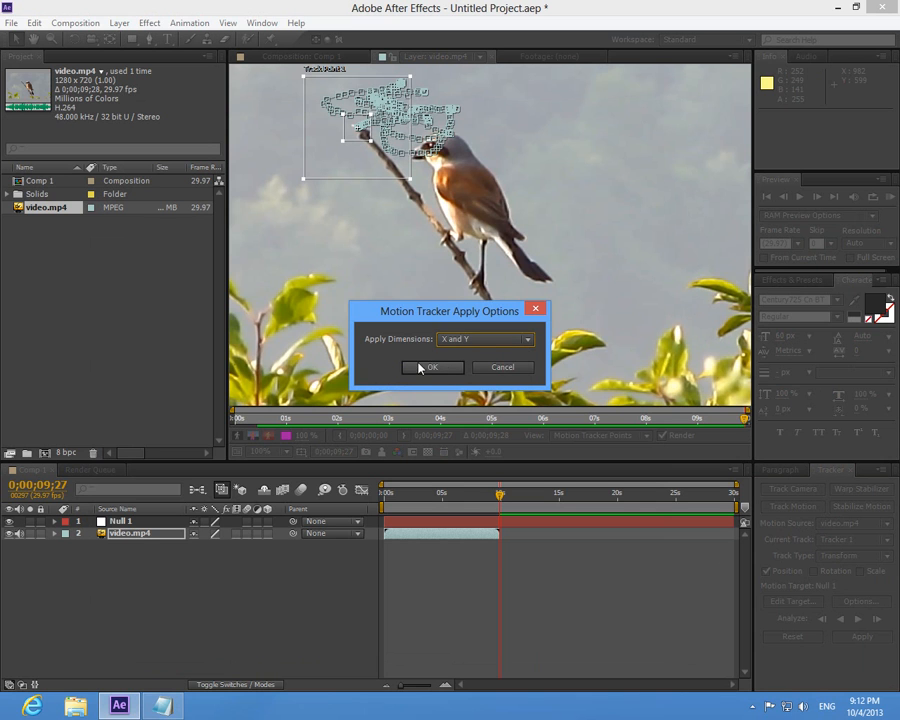
click(433, 370)
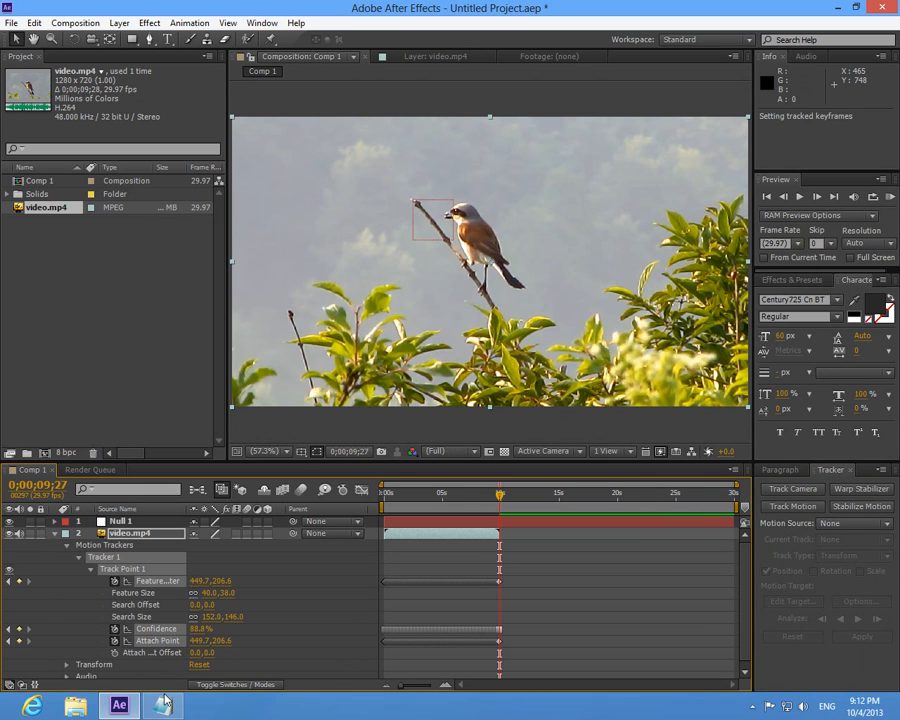
- Highlight "Keyframes" in the notes and apply Easy Ease to the selected tracking keyframes in After Effects
key(alt+Tab)
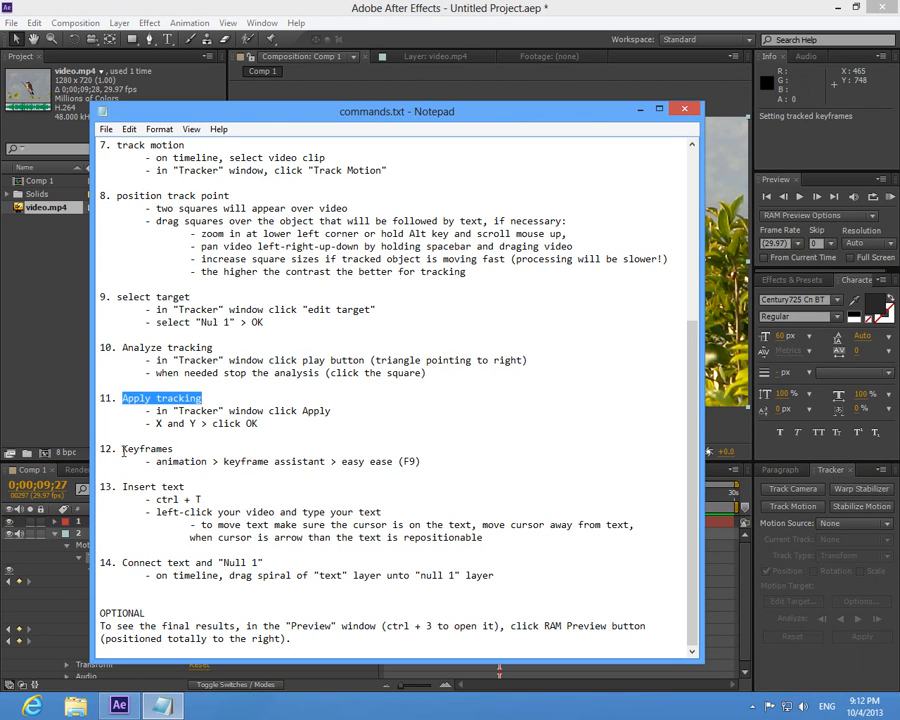
drag(123, 450, 190, 449)
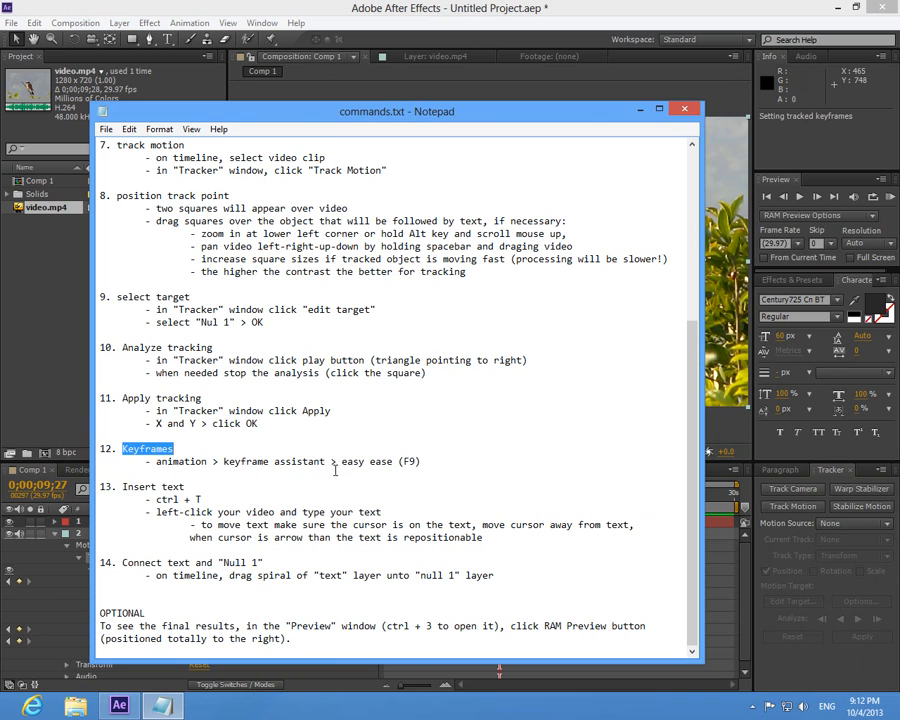
key(alt+Tab)
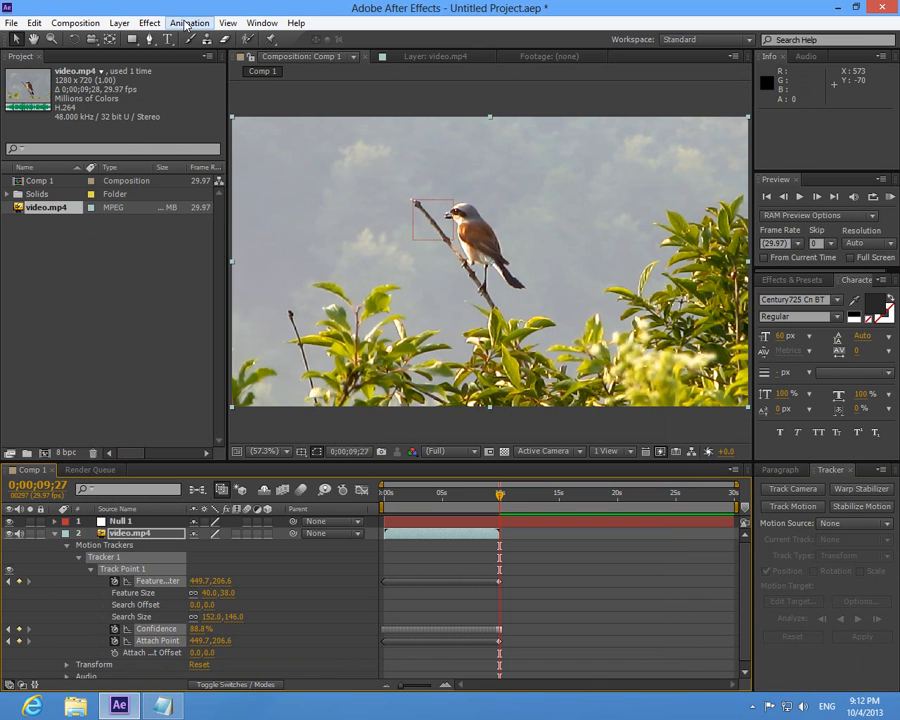
click(190, 22)
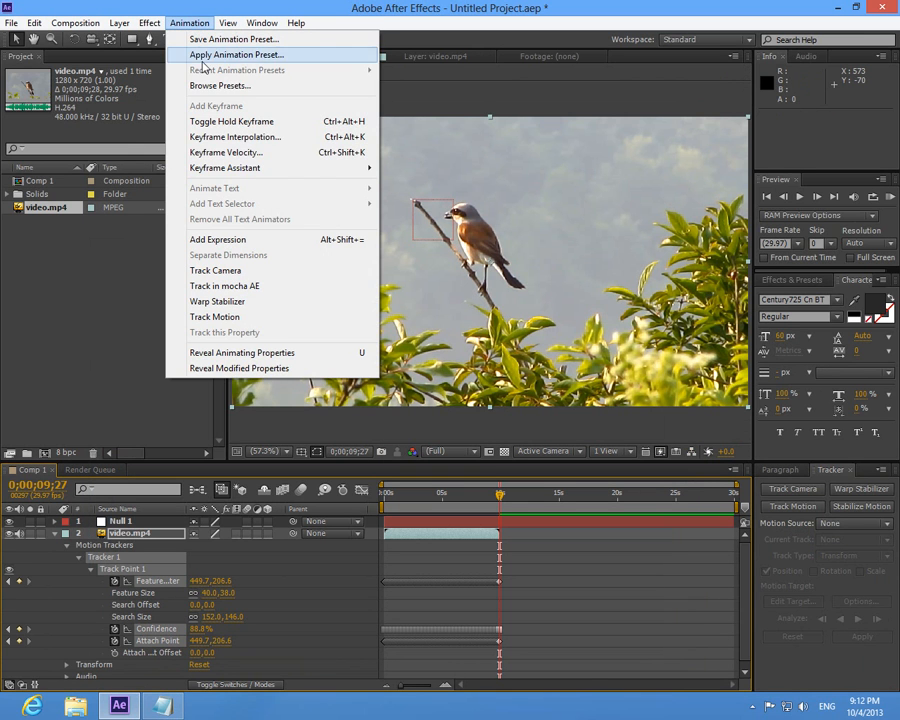
mouse_move(266, 168)
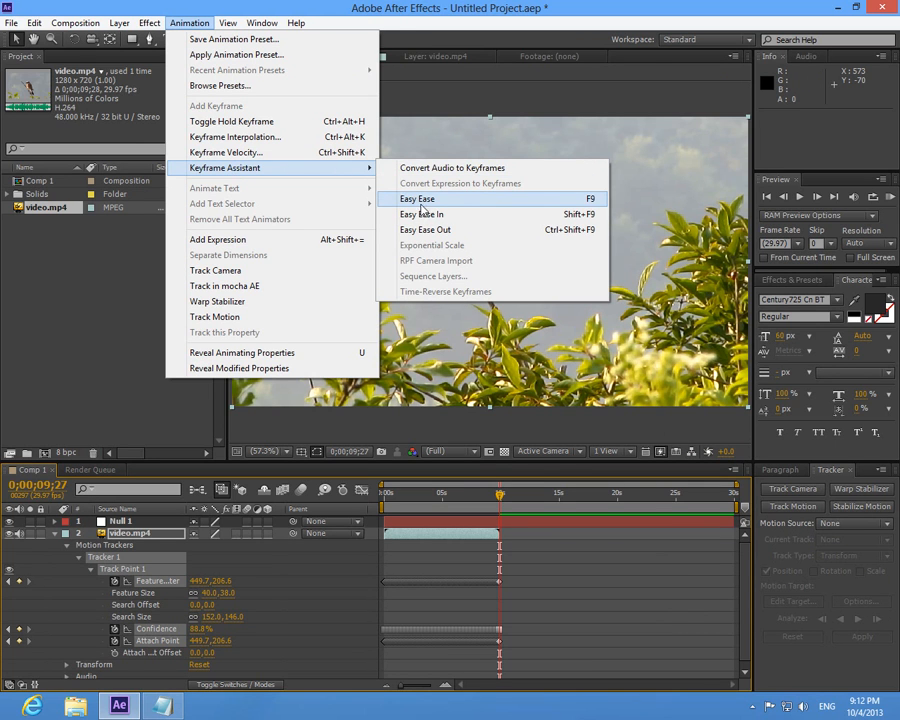
click(456, 203)
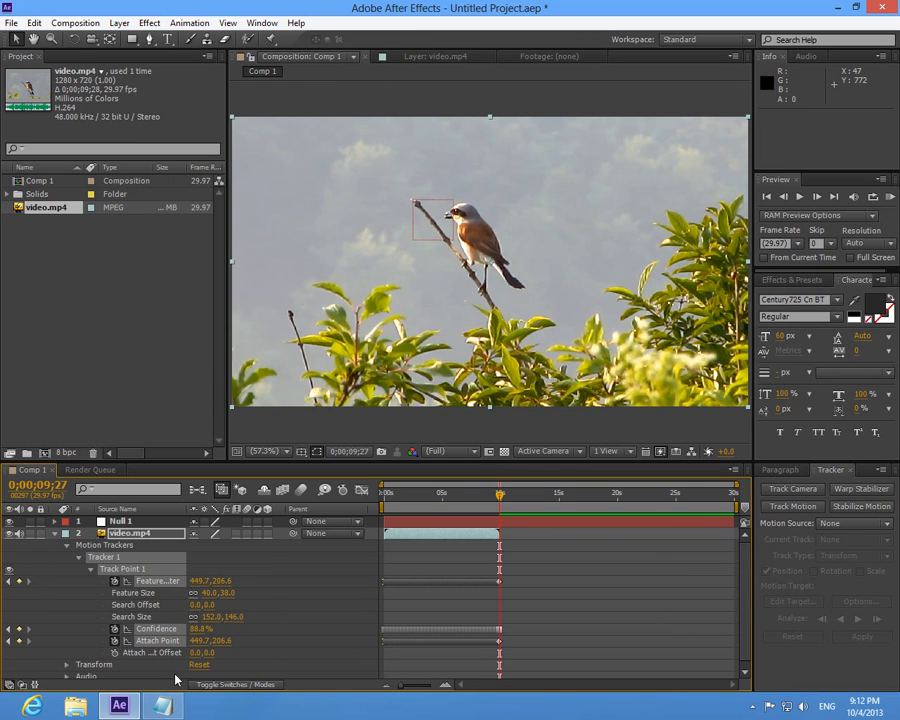
- Highlight "Insert text" in the notes, add the text "Motion tracking" in After Effects and move it above the branch tip to about 335, 143
click(163, 706)
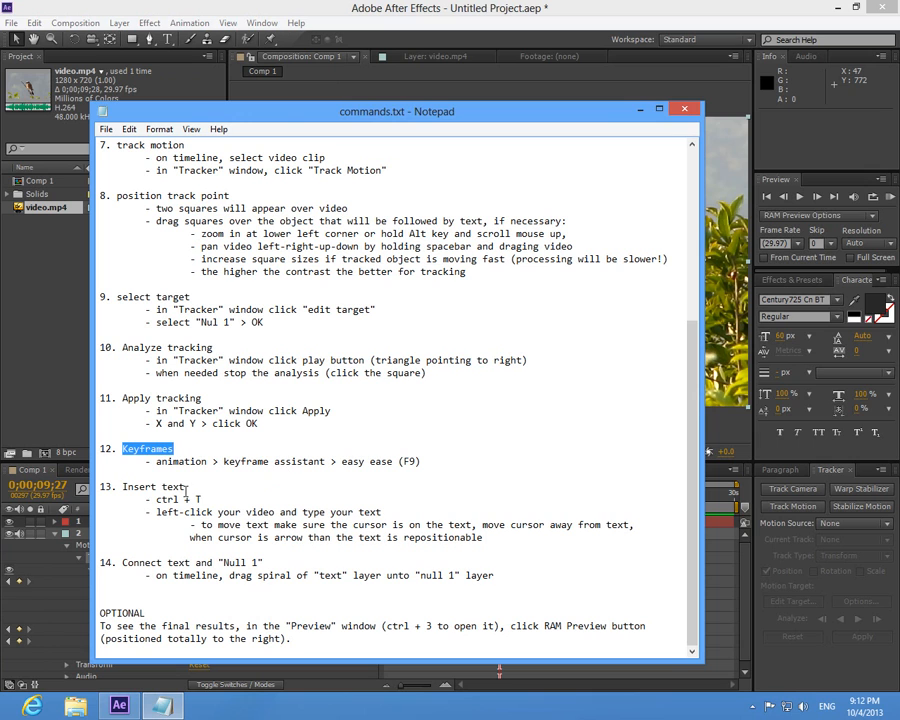
drag(122, 487, 225, 490)
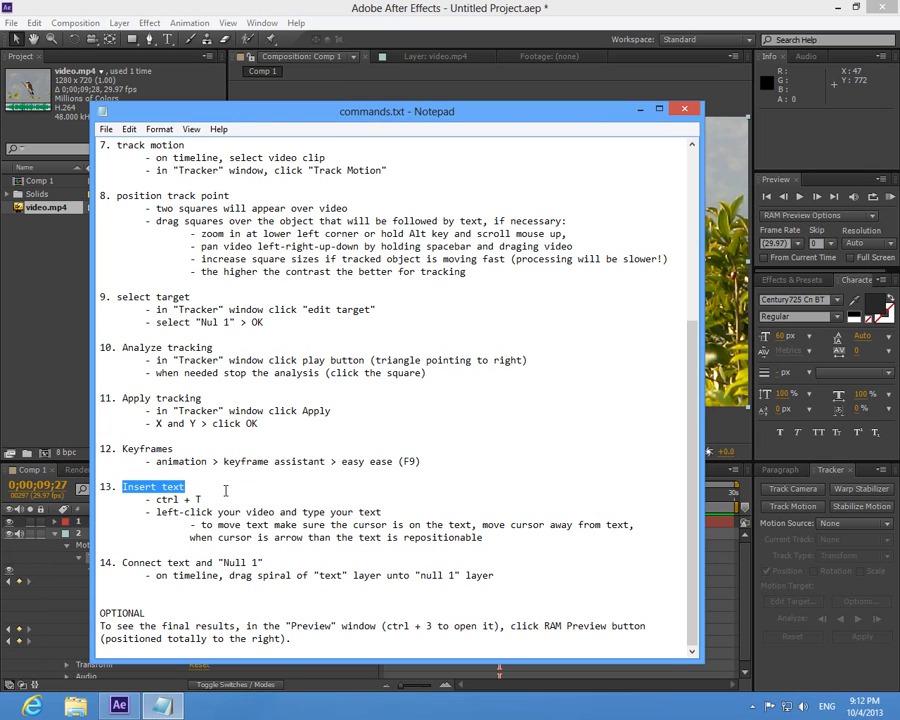
click(640, 110)
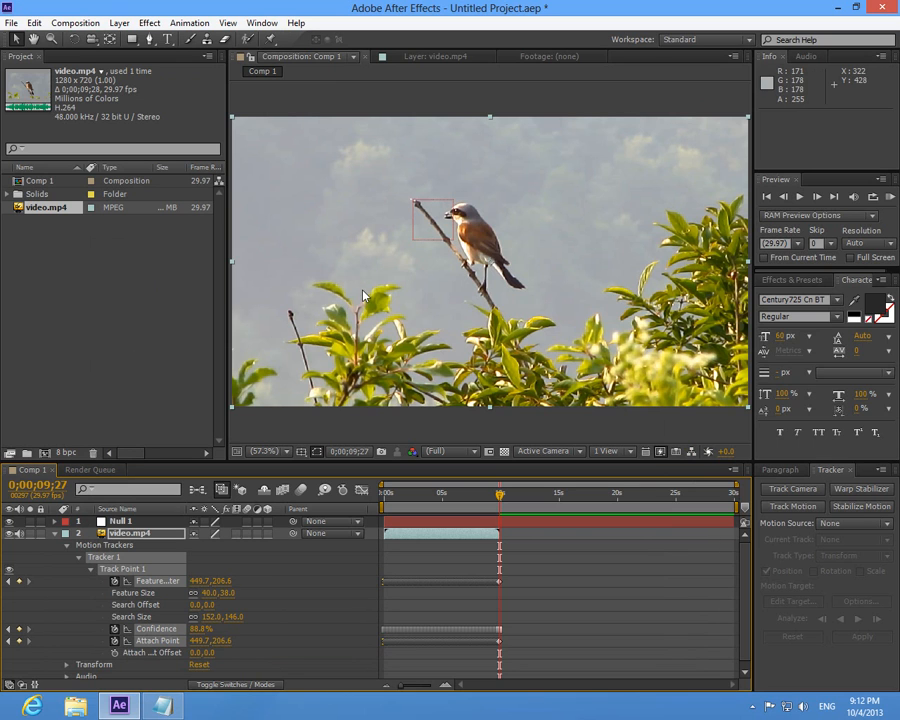
key(ctrl+t)
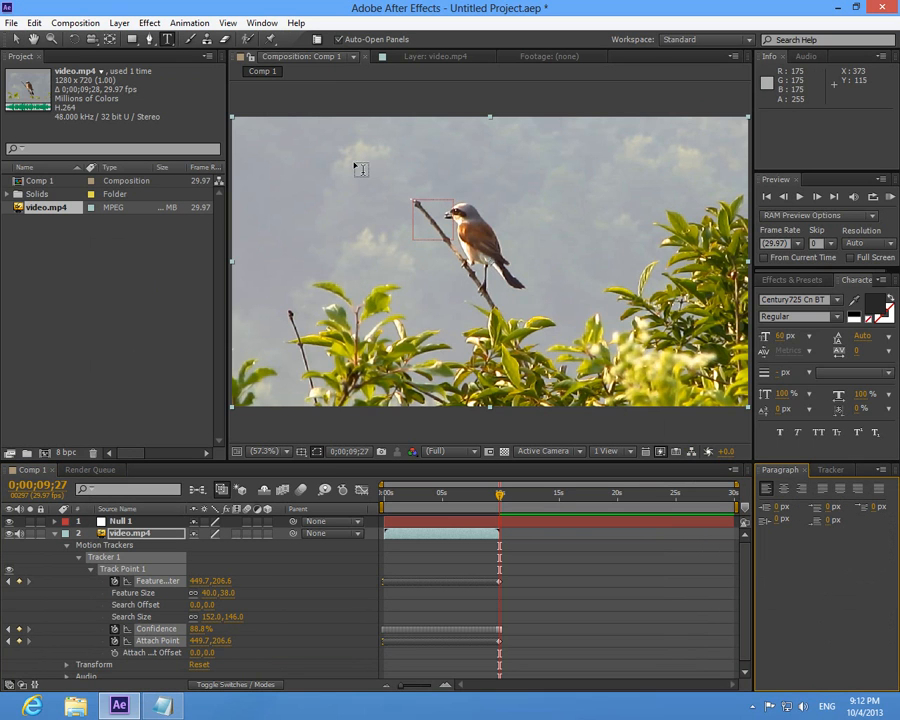
click(390, 155)
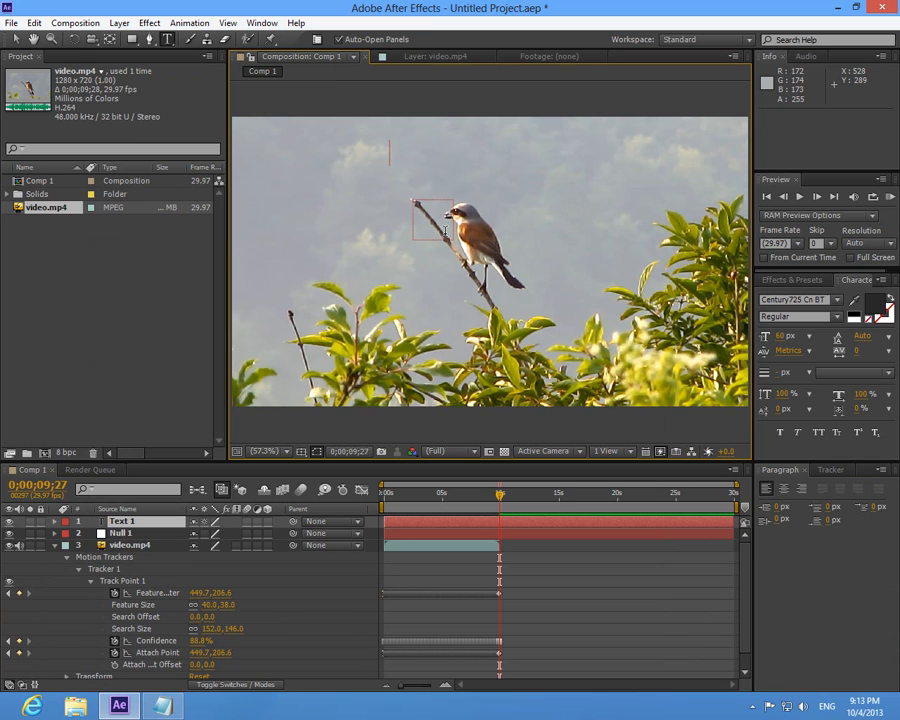
text(Motion t)
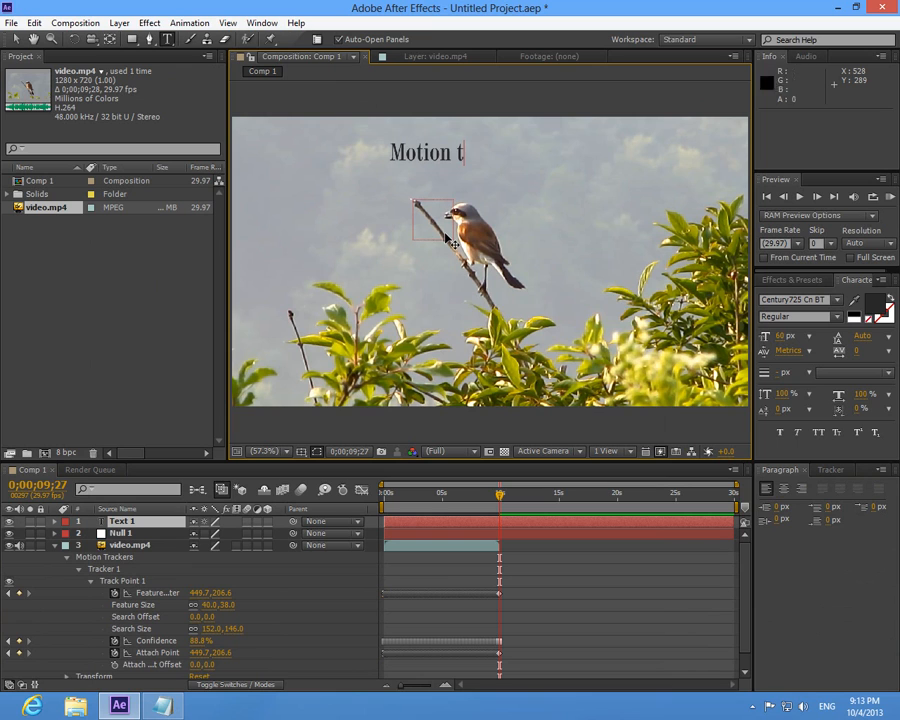
text(racking)
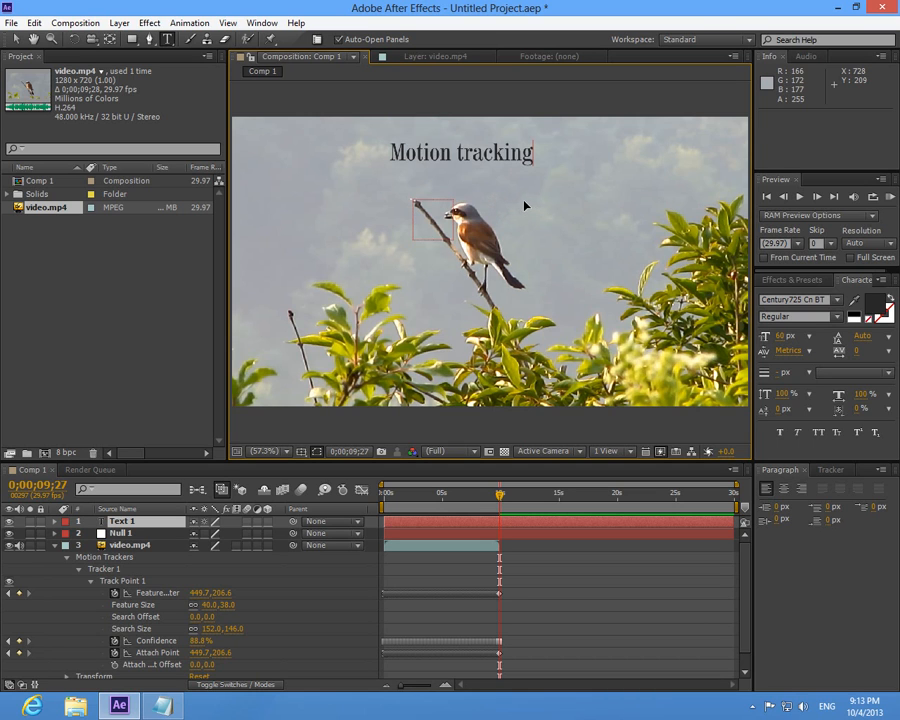
drag(524, 206, 504, 220)
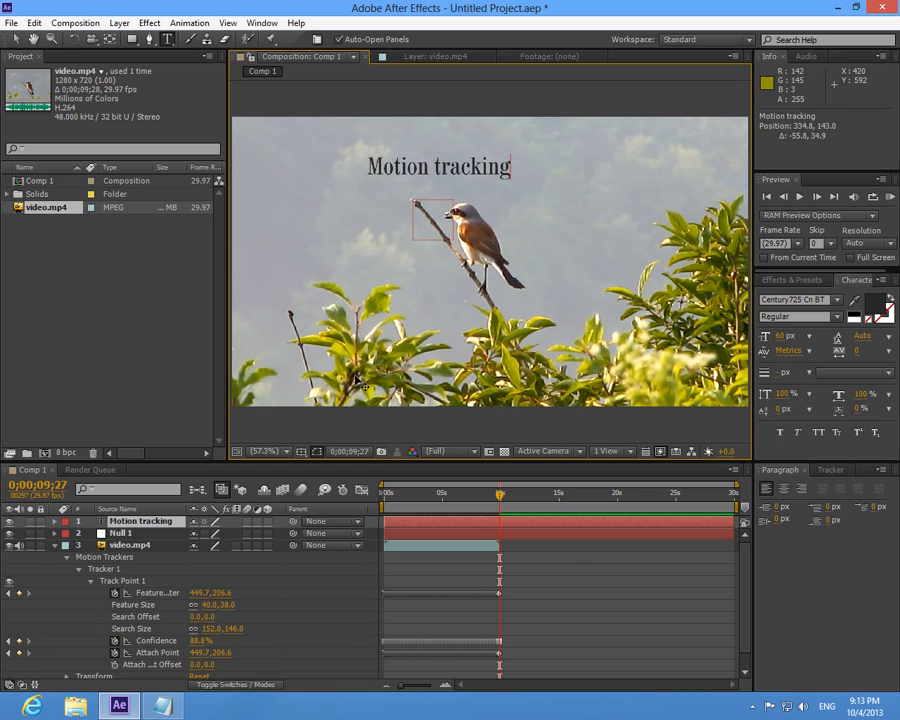
- Highlight "Connect text and "Null 1"" in the notes and parent the Motion tracking text layer to Null 1 in After Effects
click(162, 706)
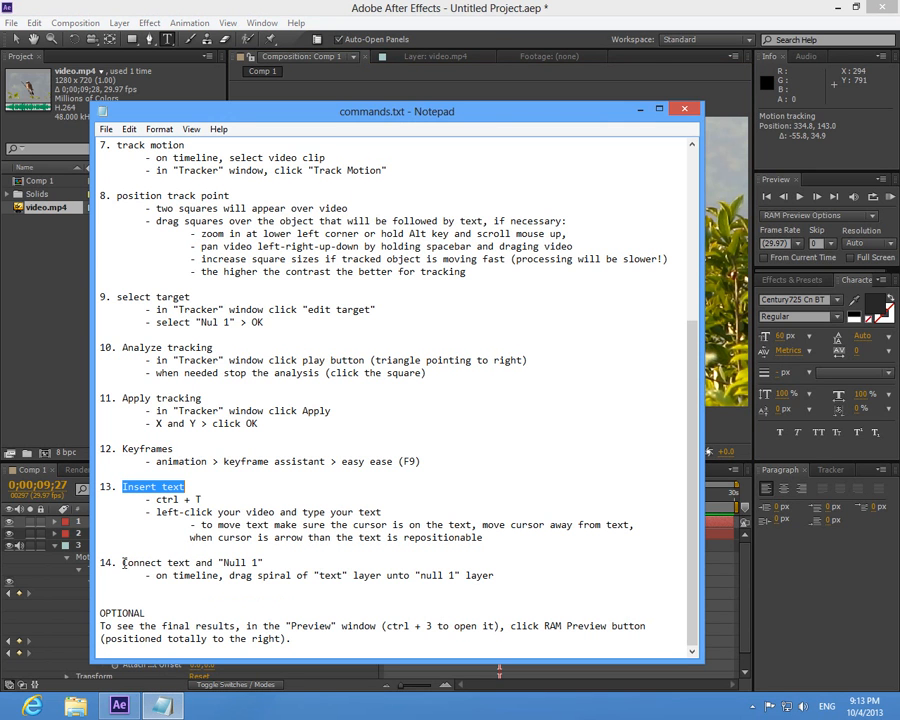
drag(123, 563, 264, 563)
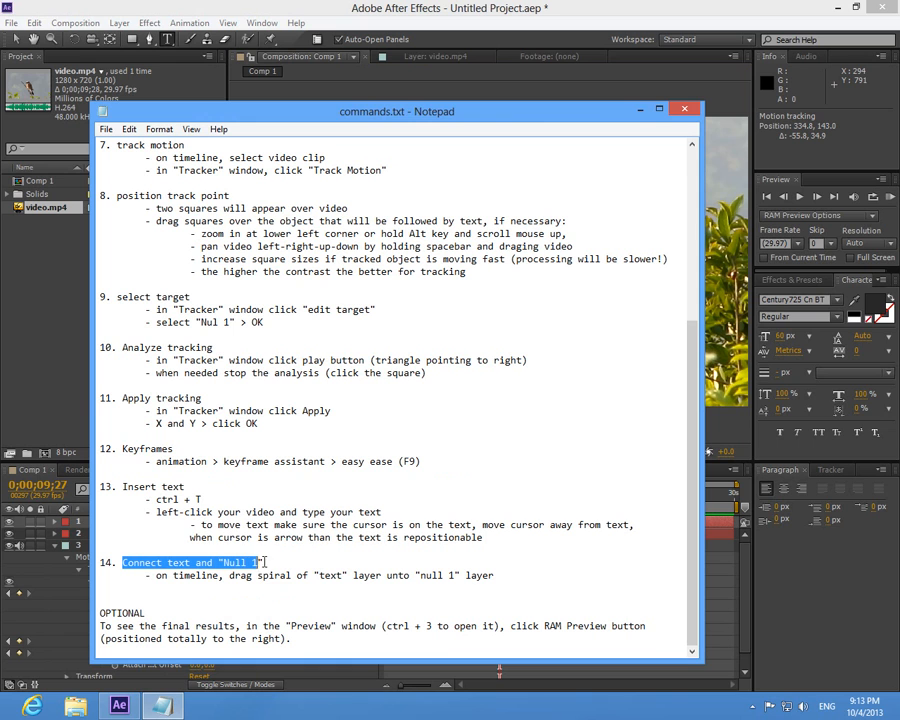
click(640, 109)
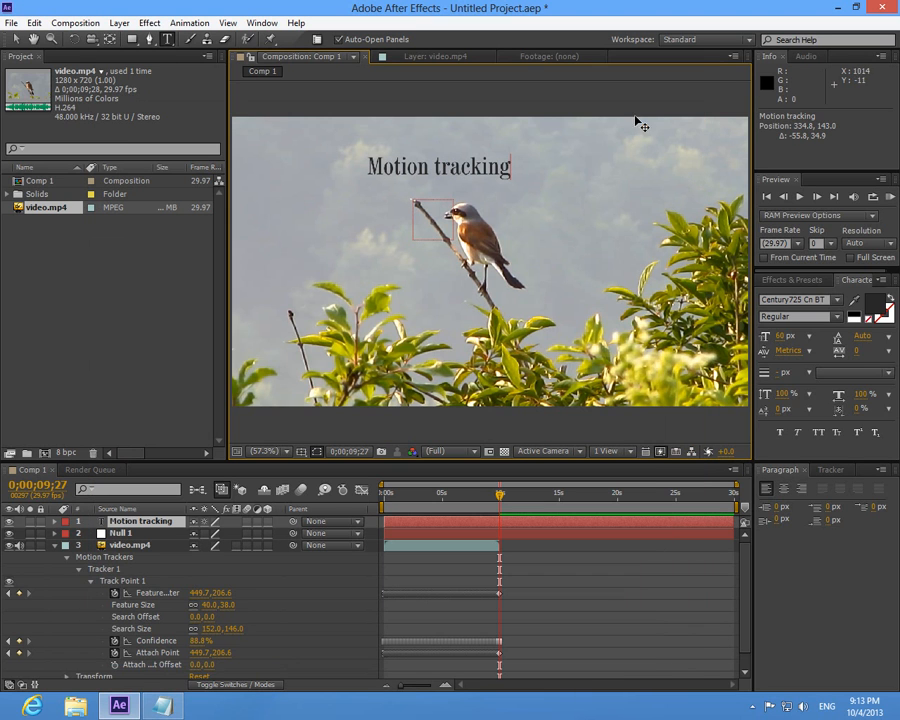
click(55, 546)
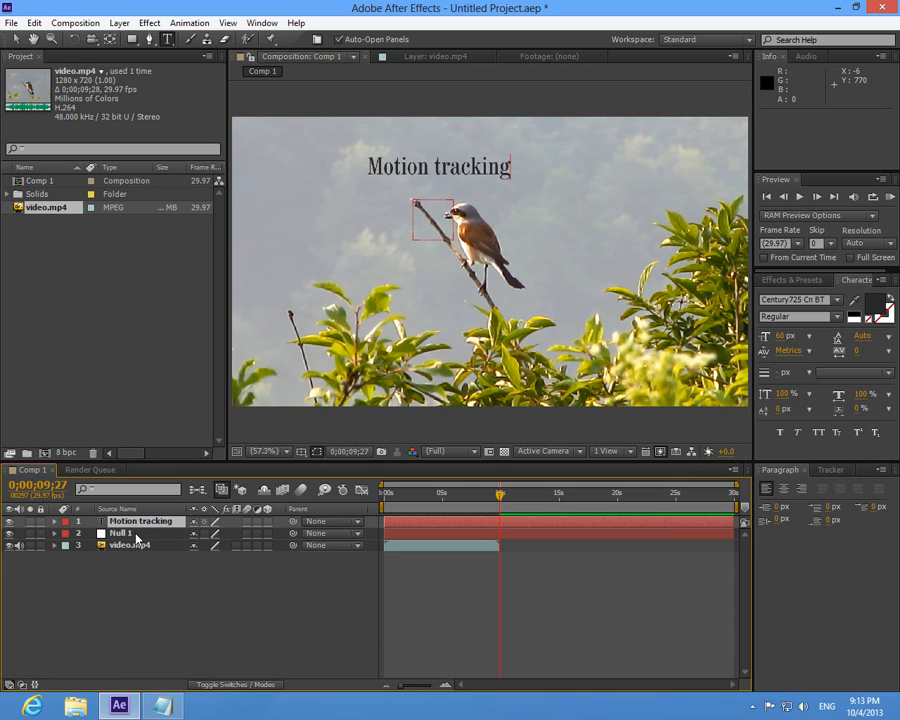
click(150, 538)
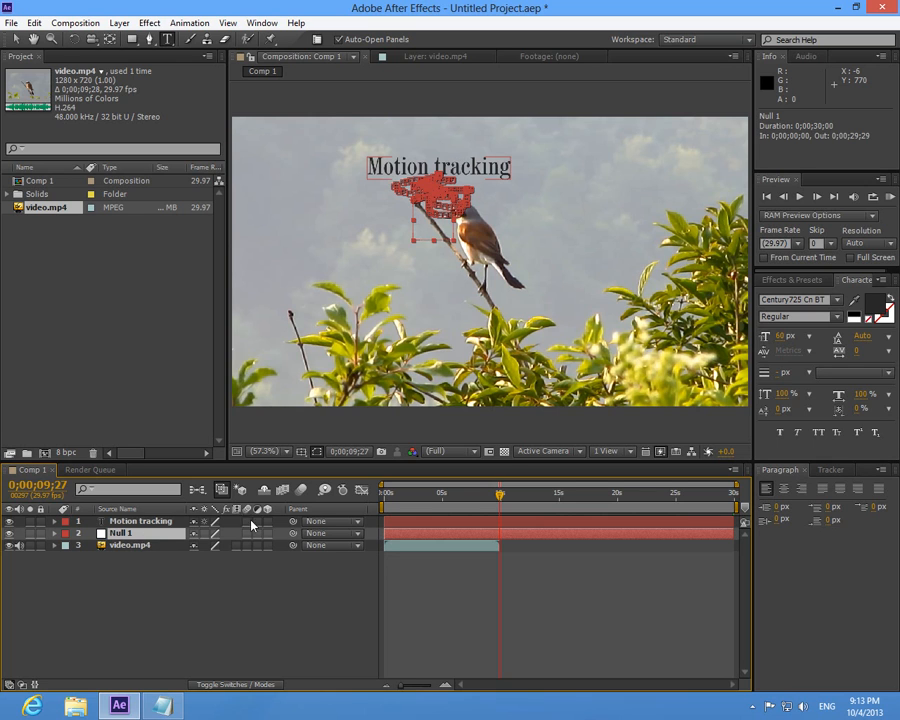
click(164, 523)
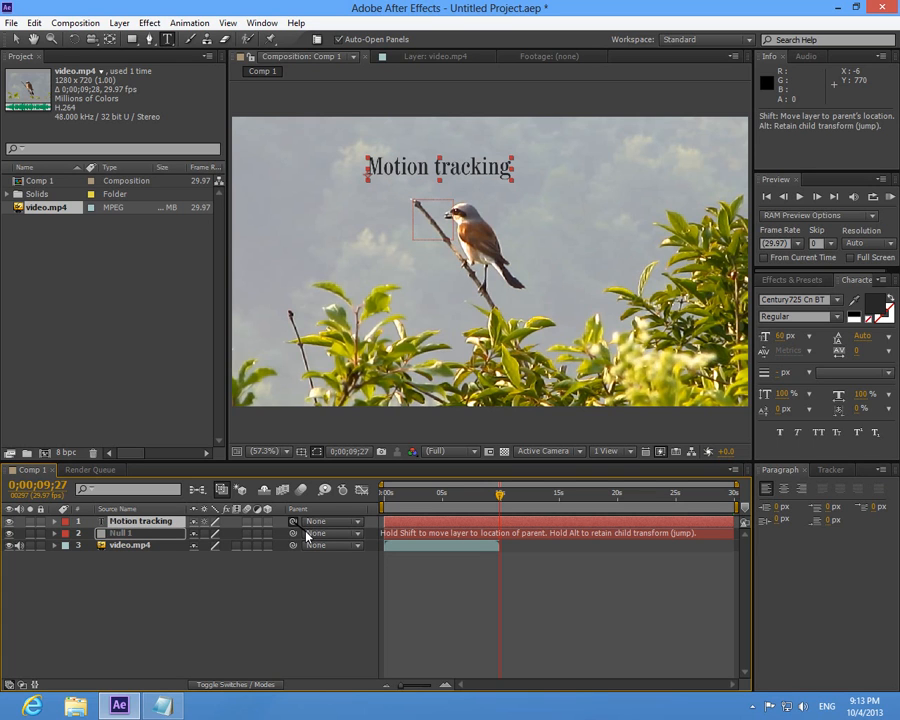
drag(284, 539, 224, 538)
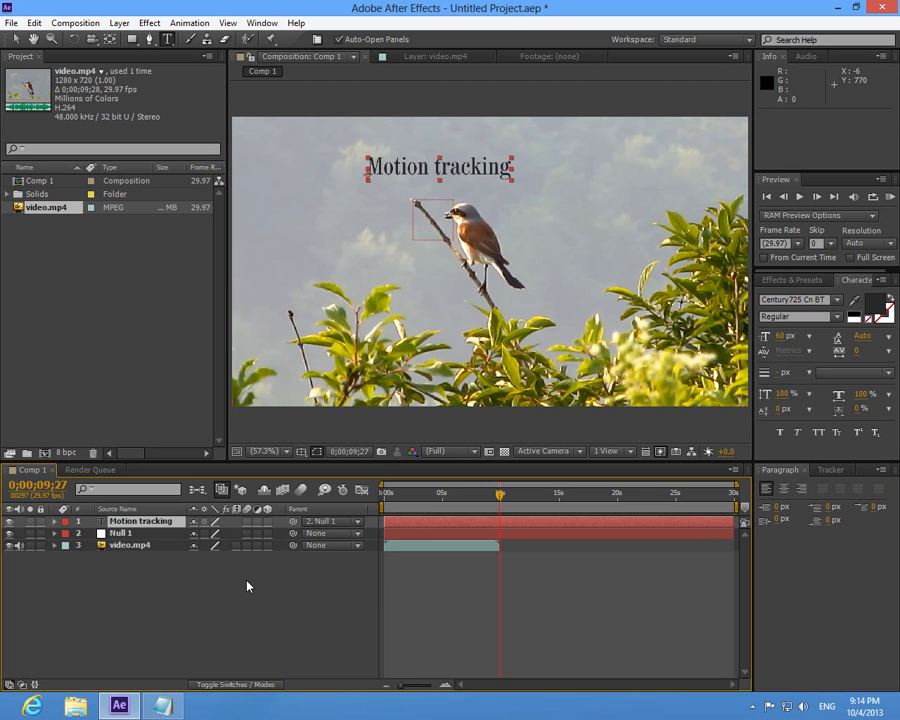
- Check the optional preview instructions in the notes and shorten Comp 1's work area to the end of the video.mp4 clip in After Effects
click(168, 706)
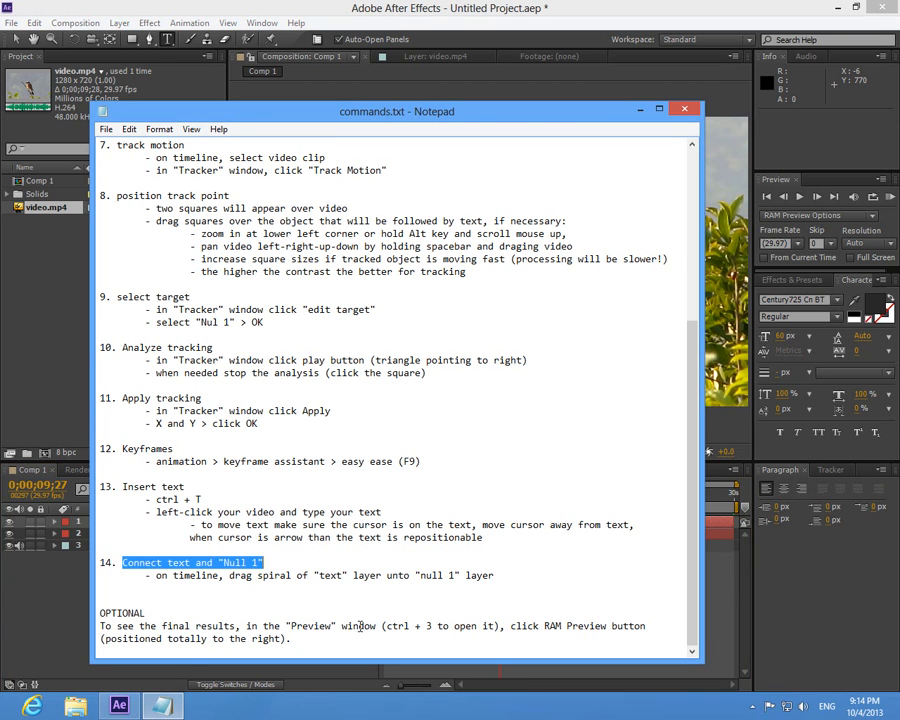
click(640, 109)
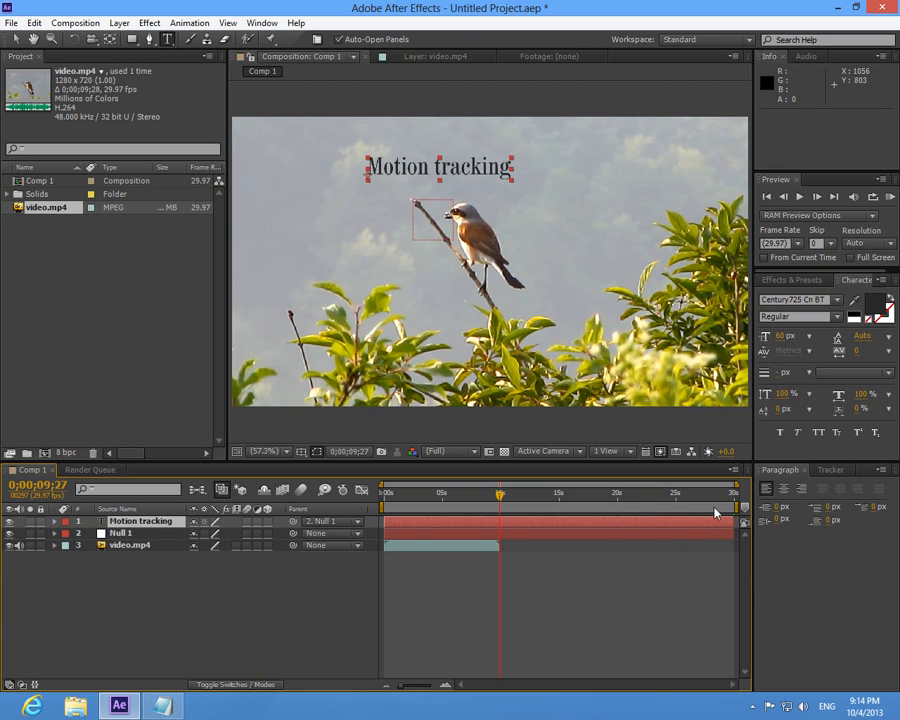
drag(734, 506, 502, 507)
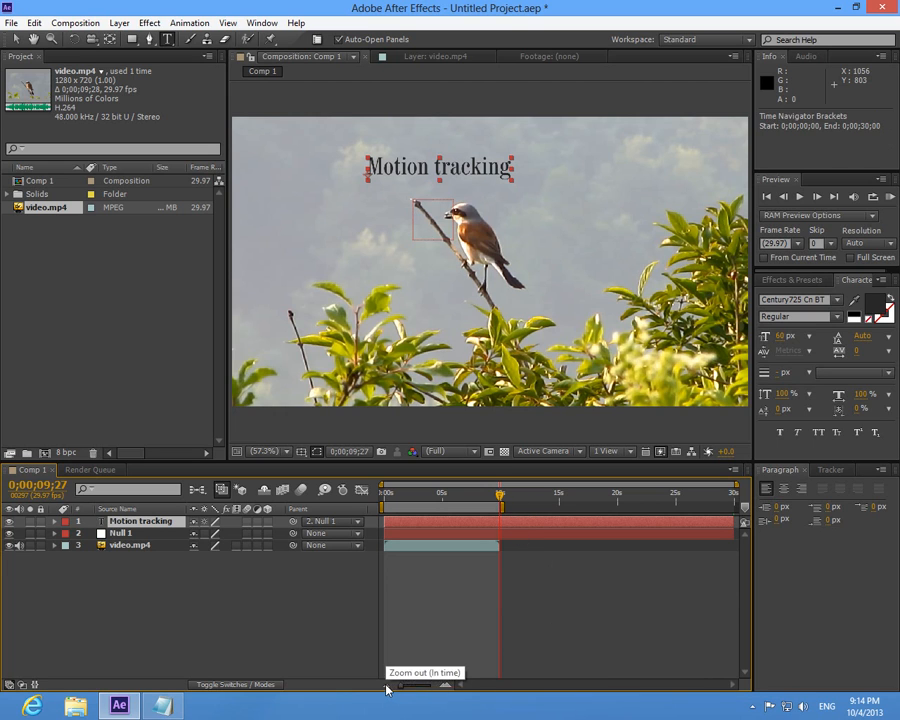
- Run a RAM preview of Comp 1's shortened work area to check how the text follows the branch tip
click(782, 184)
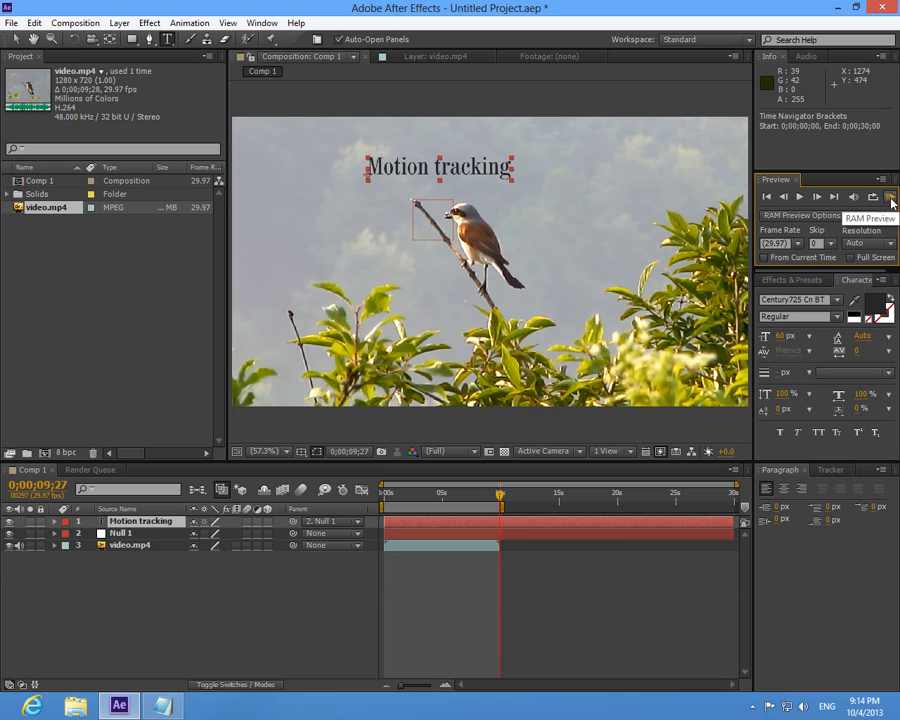
click(262, 23)
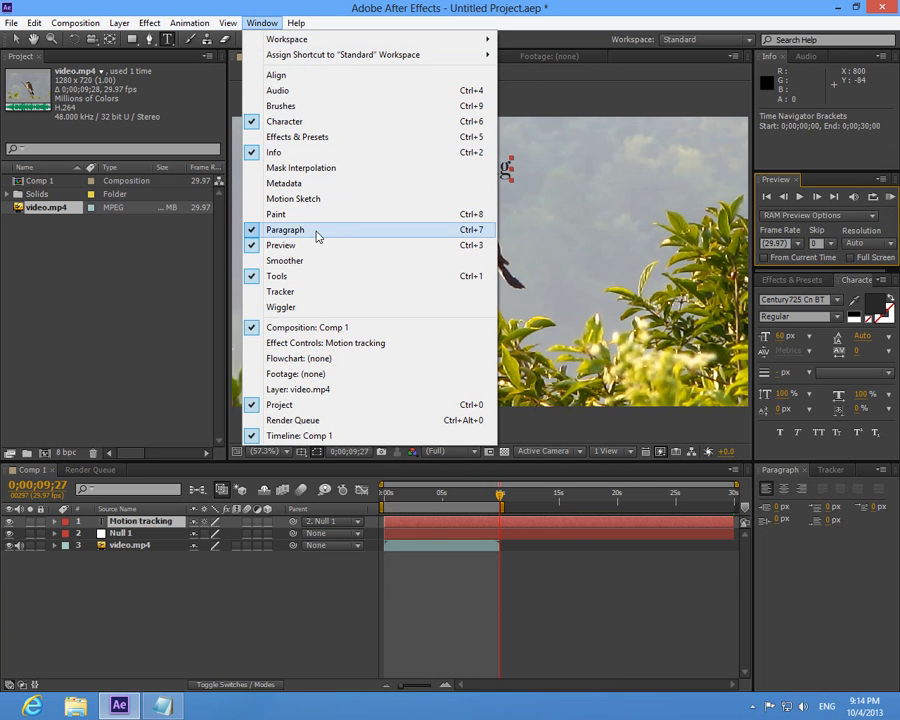
click(891, 200)
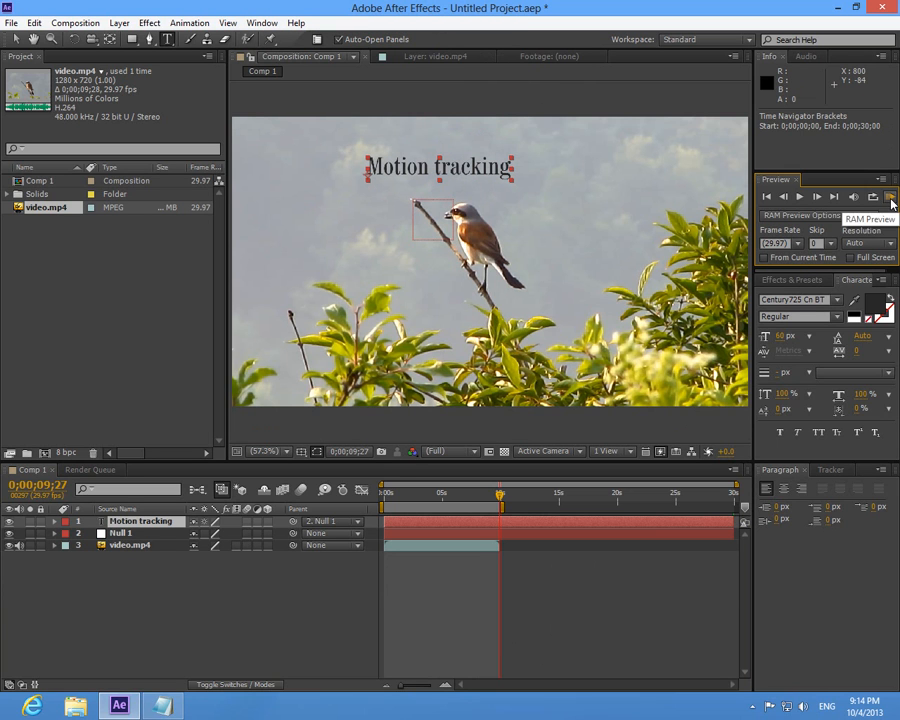
click(892, 200)
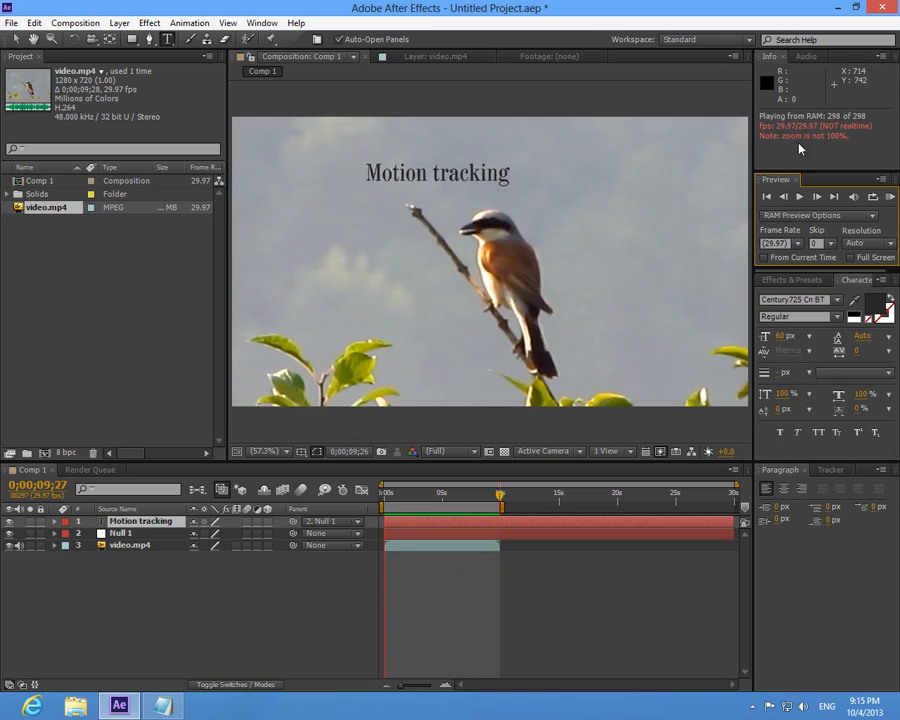
click(890, 198)
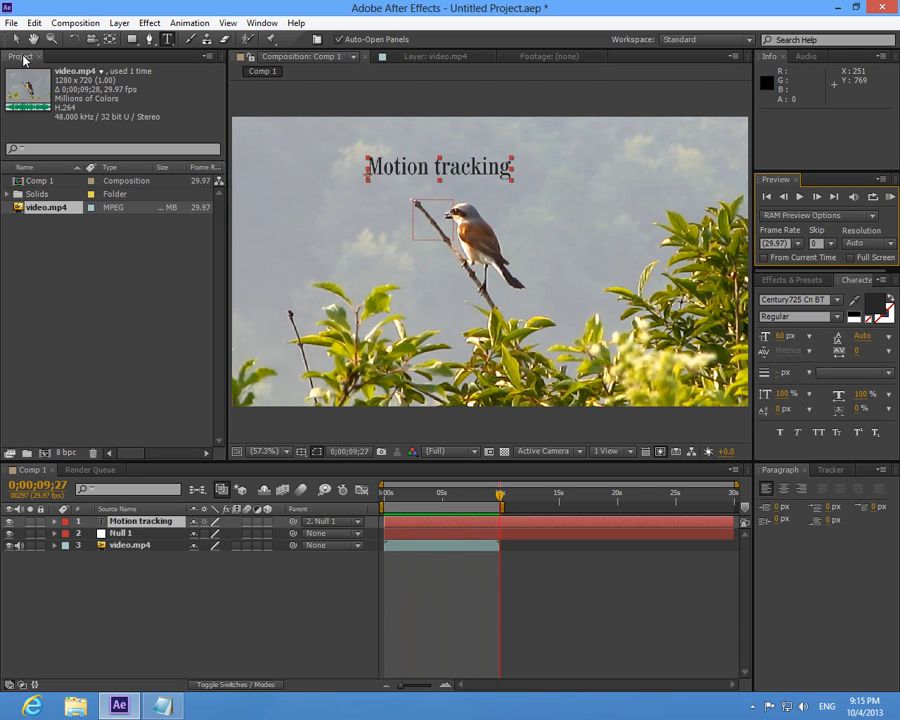
- Add Comp 1 to the render queue for export and display its queue entry
click(11, 24)
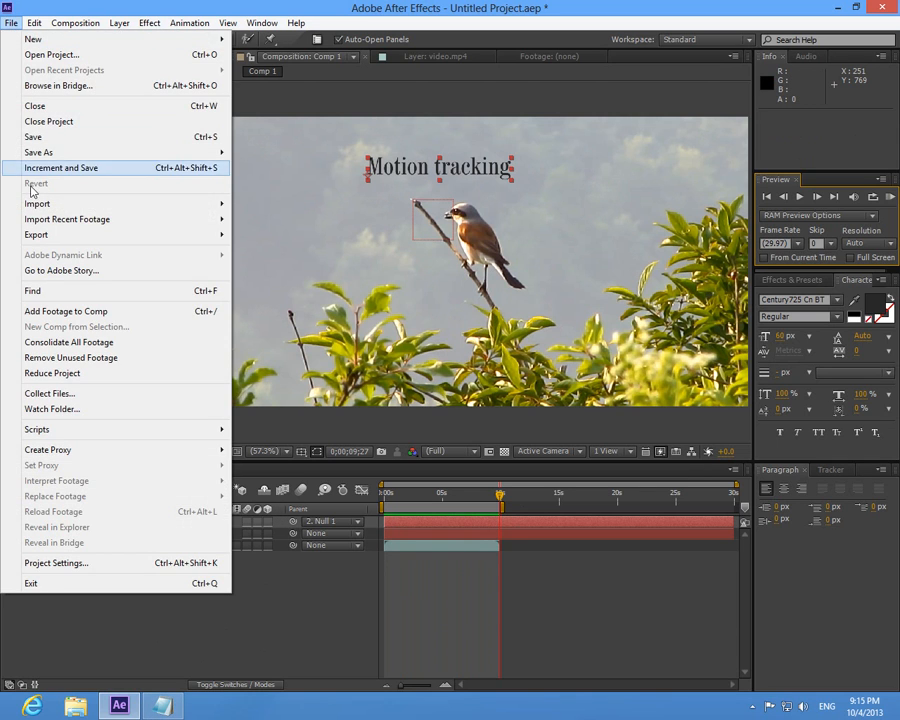
mouse_move(85, 241)
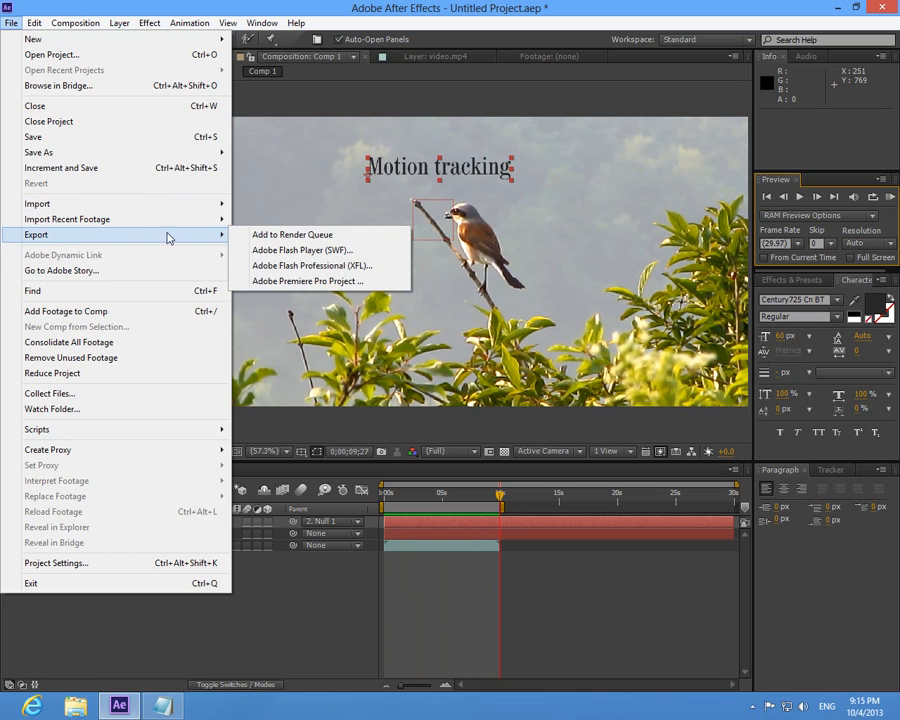
click(348, 240)
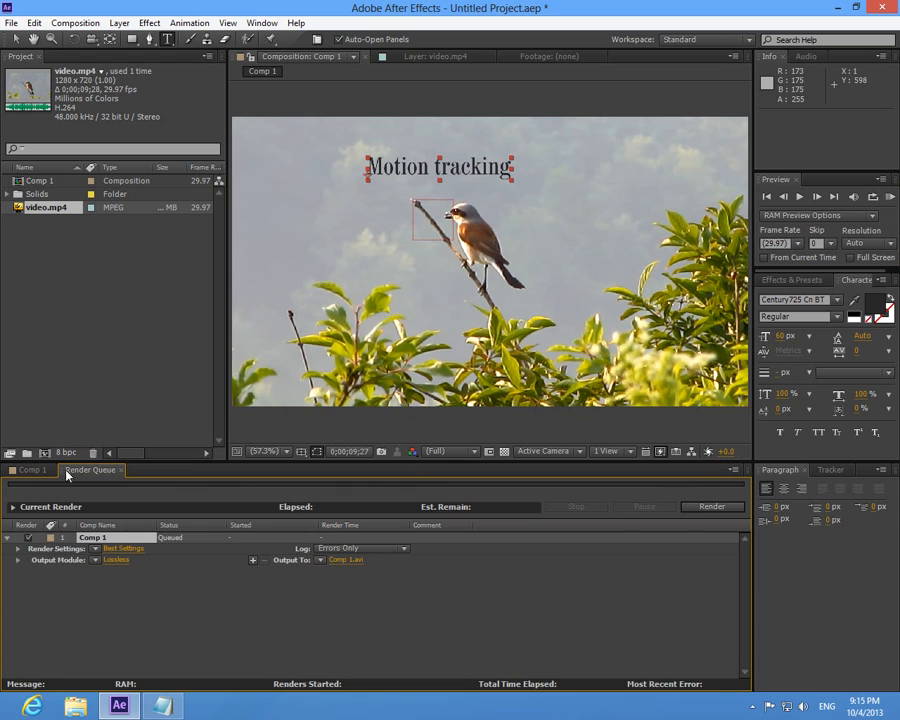
click(33, 470)
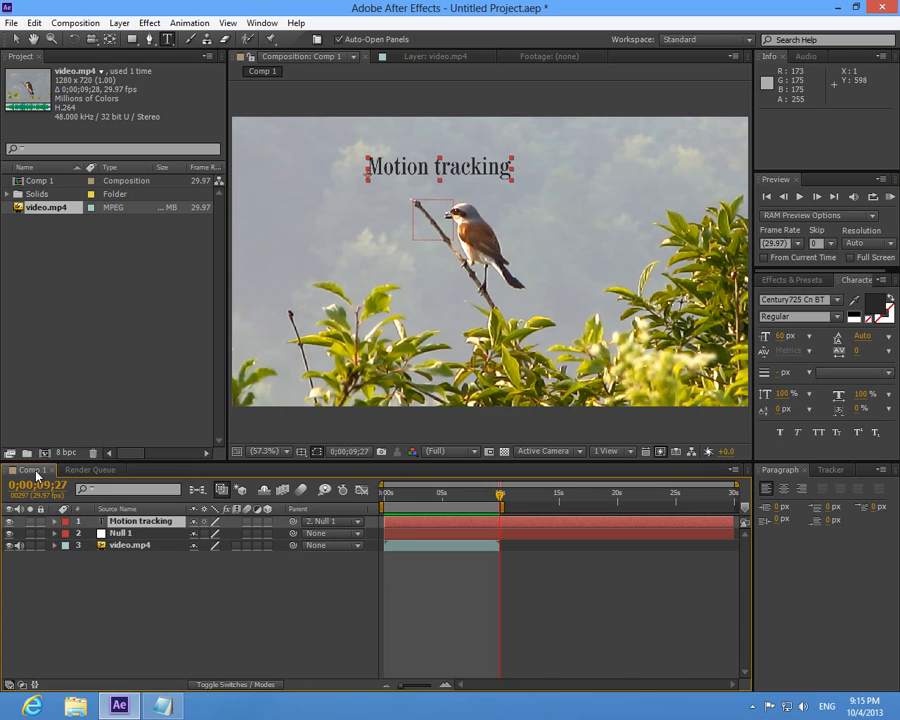
click(90, 470)
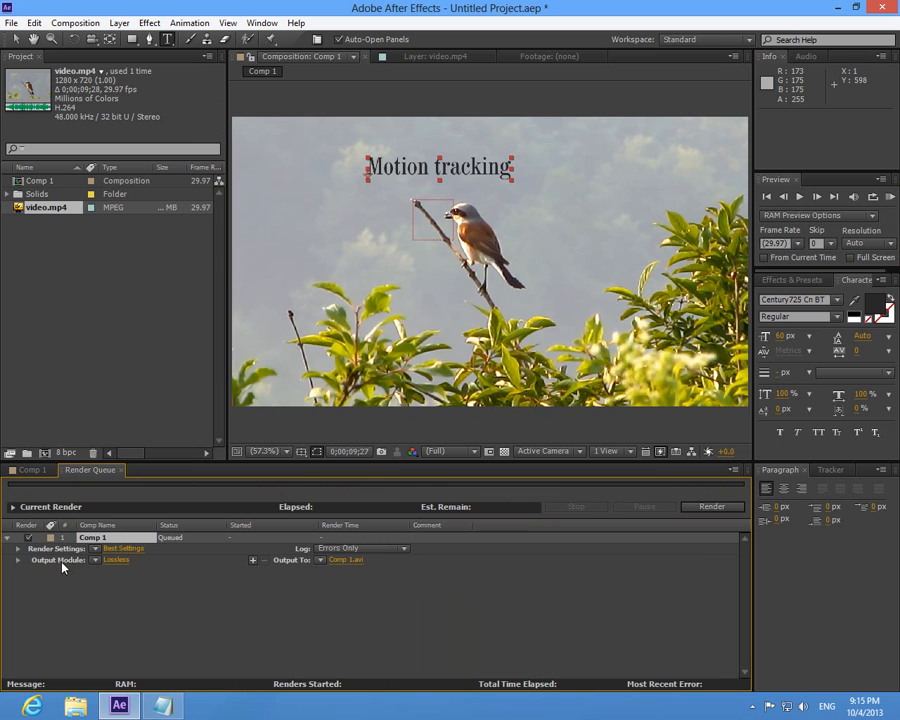
- Set Comp 1's output module to the H.264 format and enable audio output
click(114, 560)
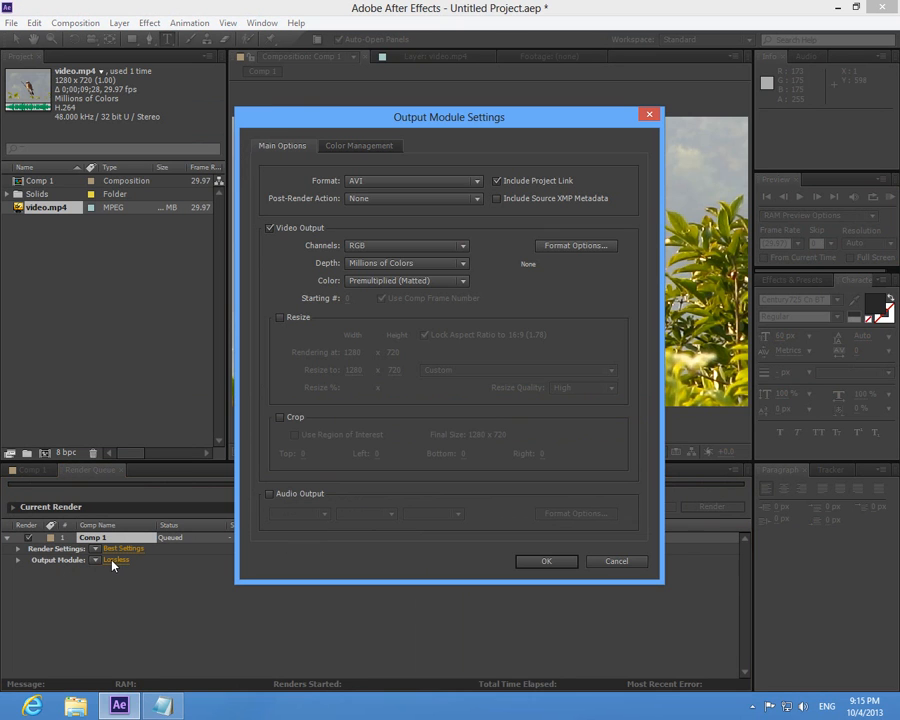
click(383, 180)
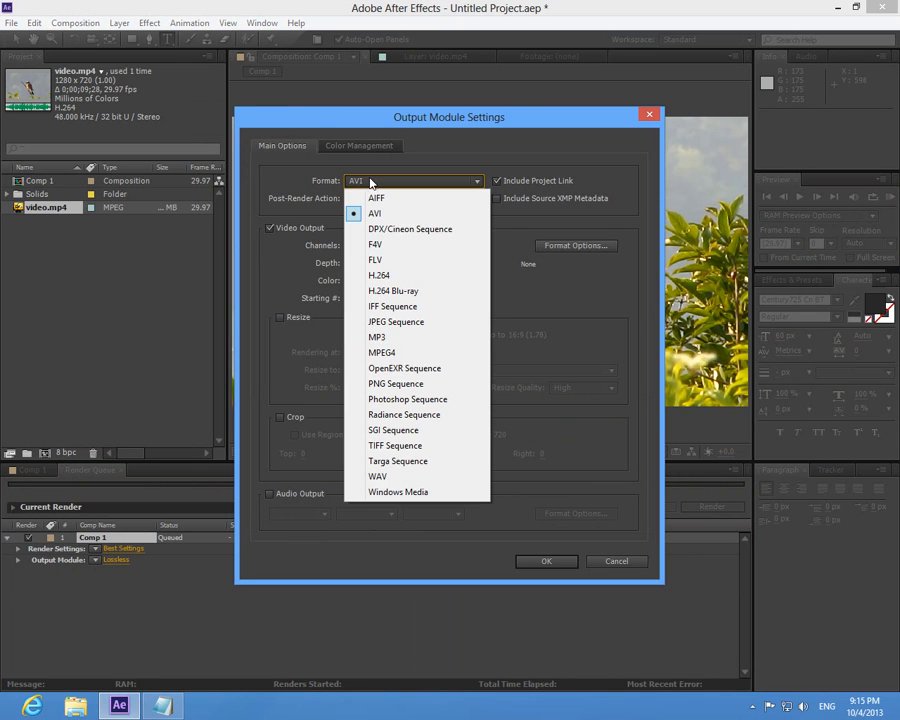
click(400, 276)
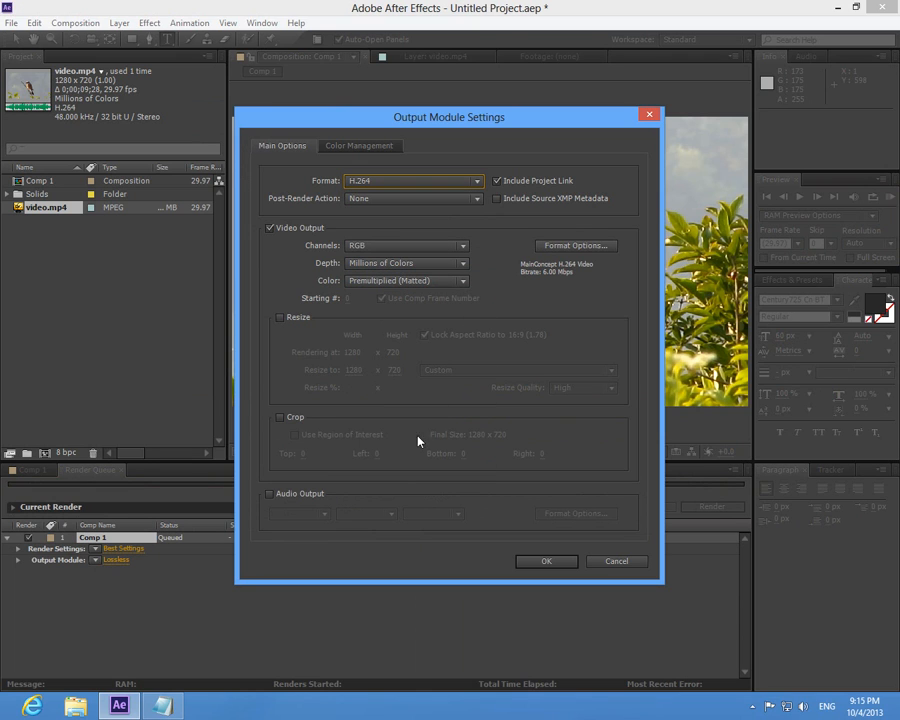
click(270, 494)
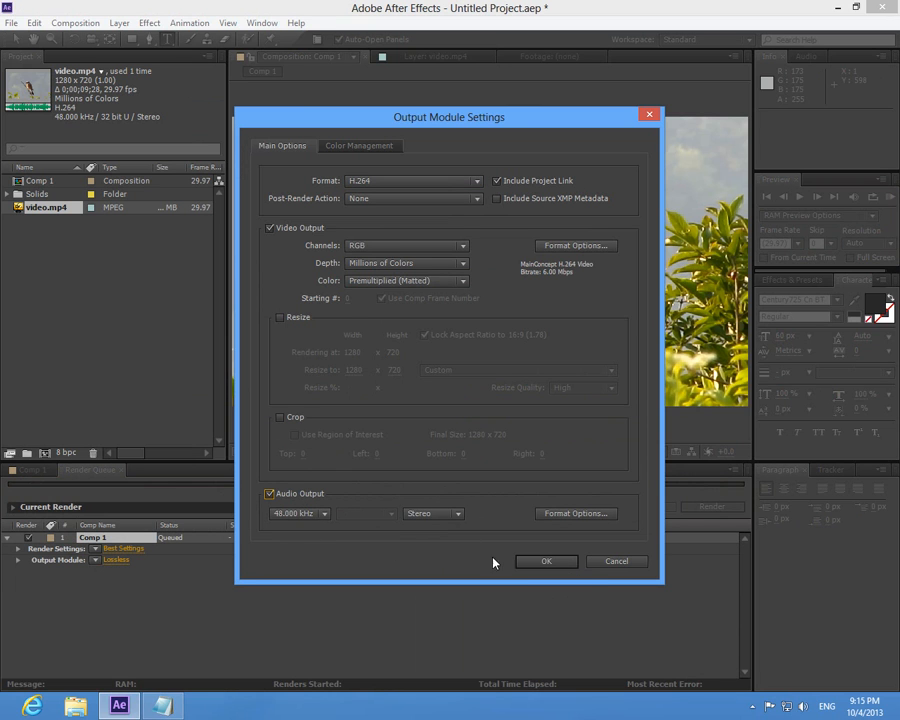
click(546, 562)
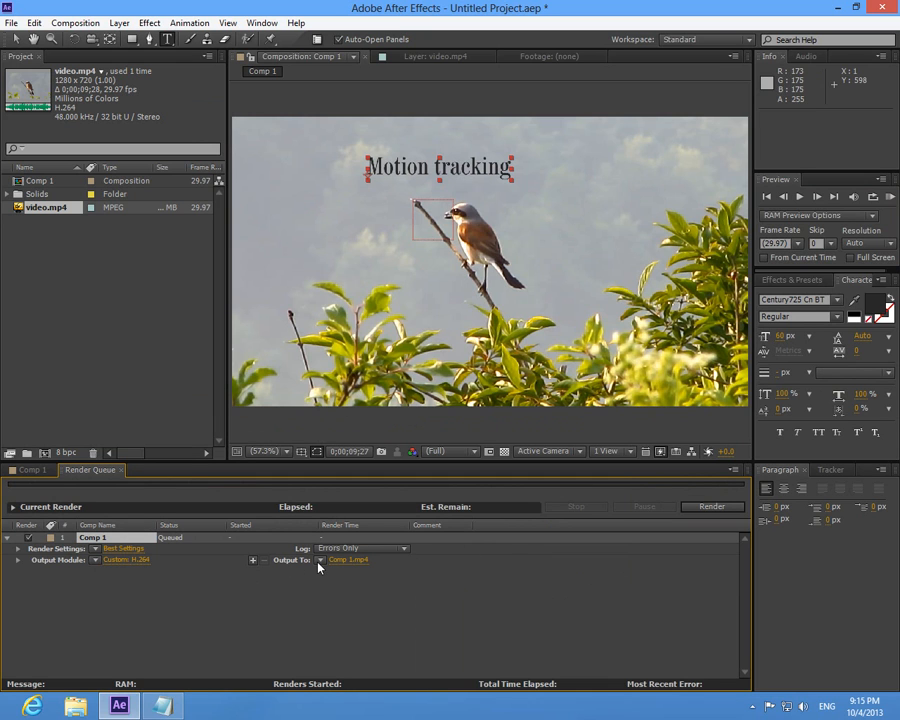
- Set the output movie's name to new on the Desktop and render Comp 1
click(350, 560)
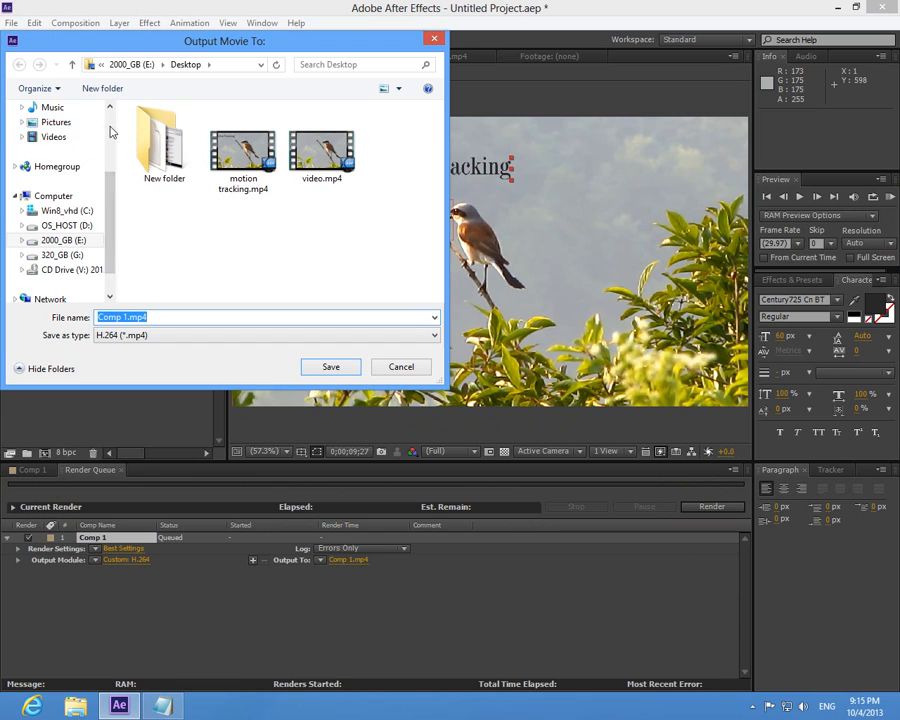
scroll(90, 128, up, 3)
click(60, 128)
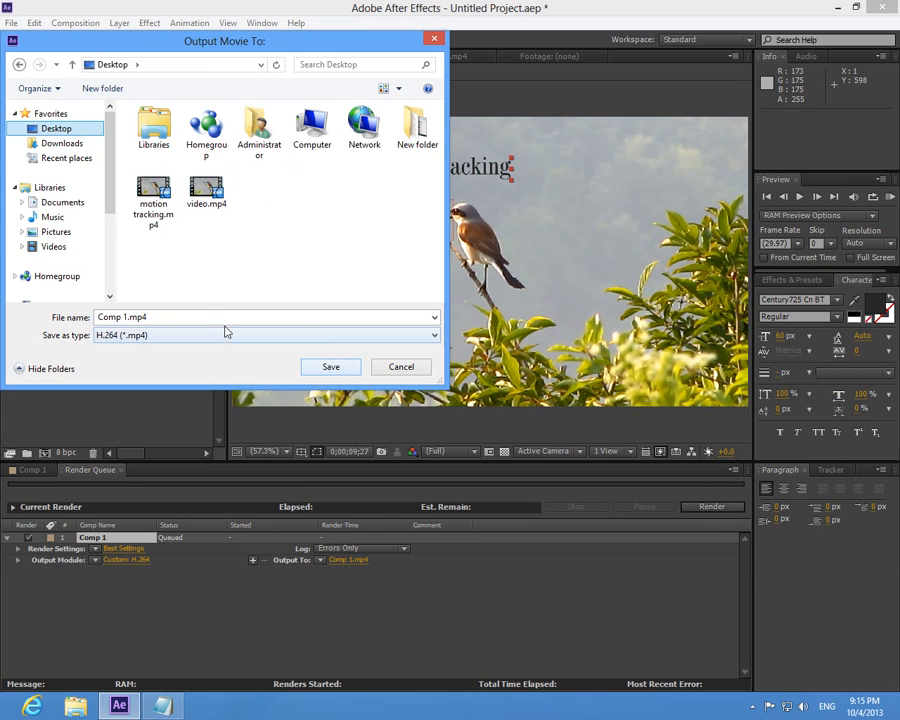
drag(192, 318, 66, 320)
text(new)
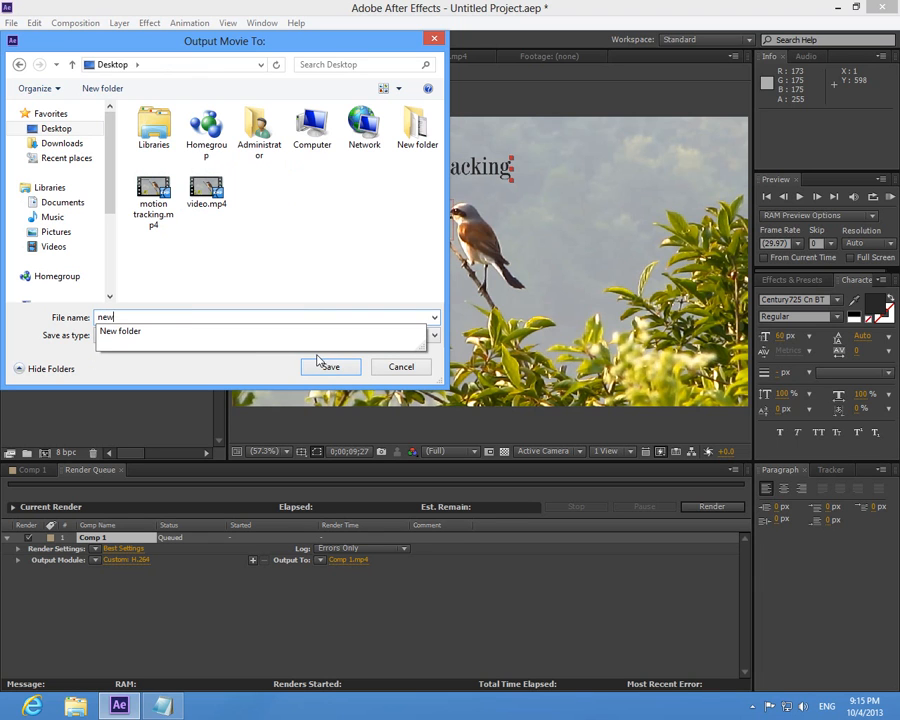
click(318, 361)
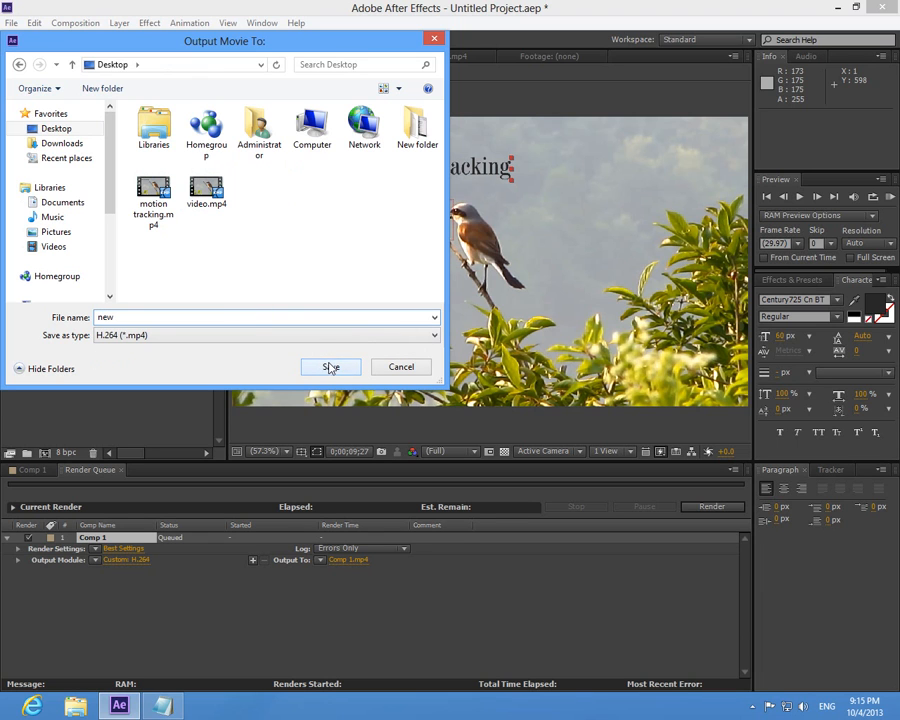
click(350, 370)
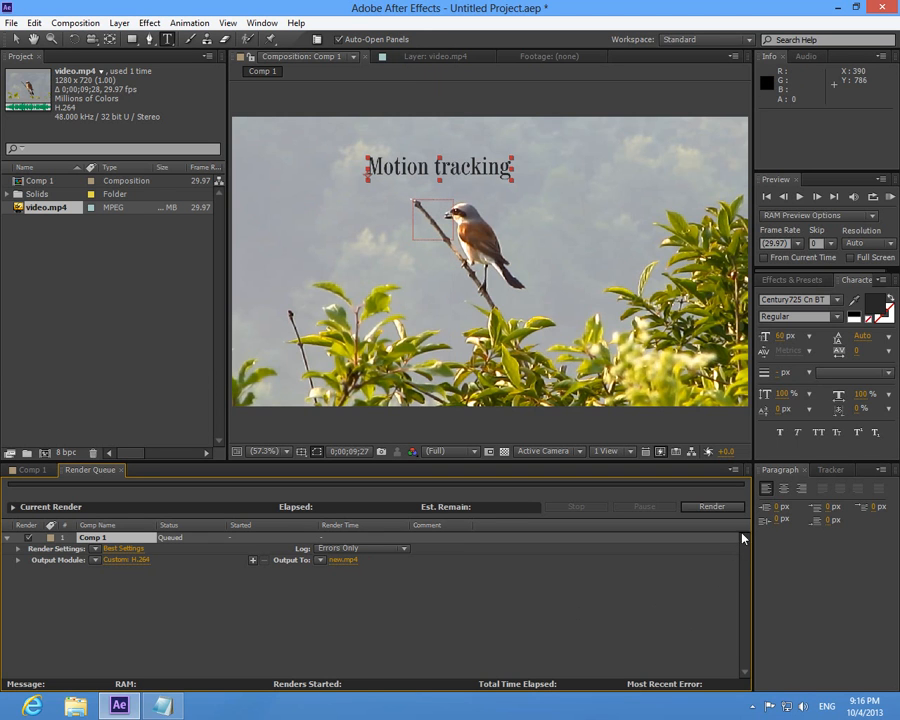
click(718, 507)
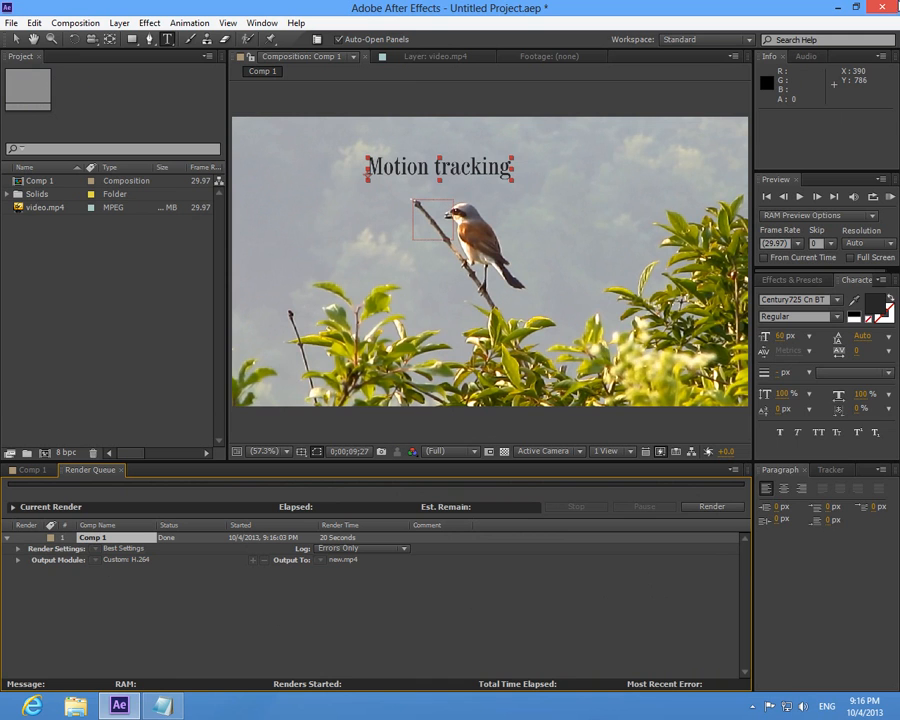
- Minimize After Effects and play the rendered new.mp4 from the desktop in full screen
click(840, 8)
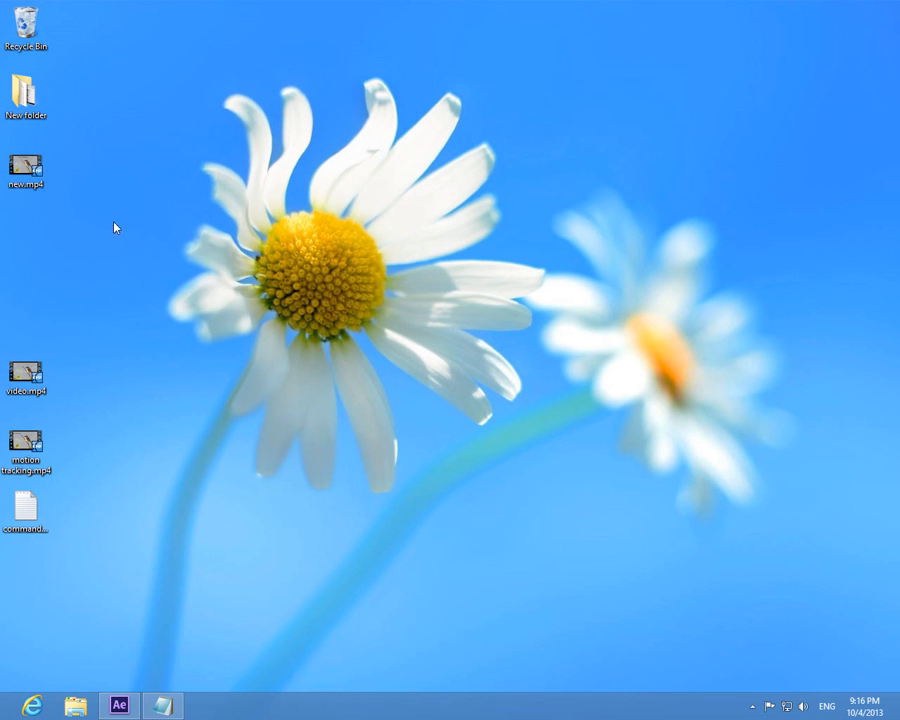
double_click(22, 166)
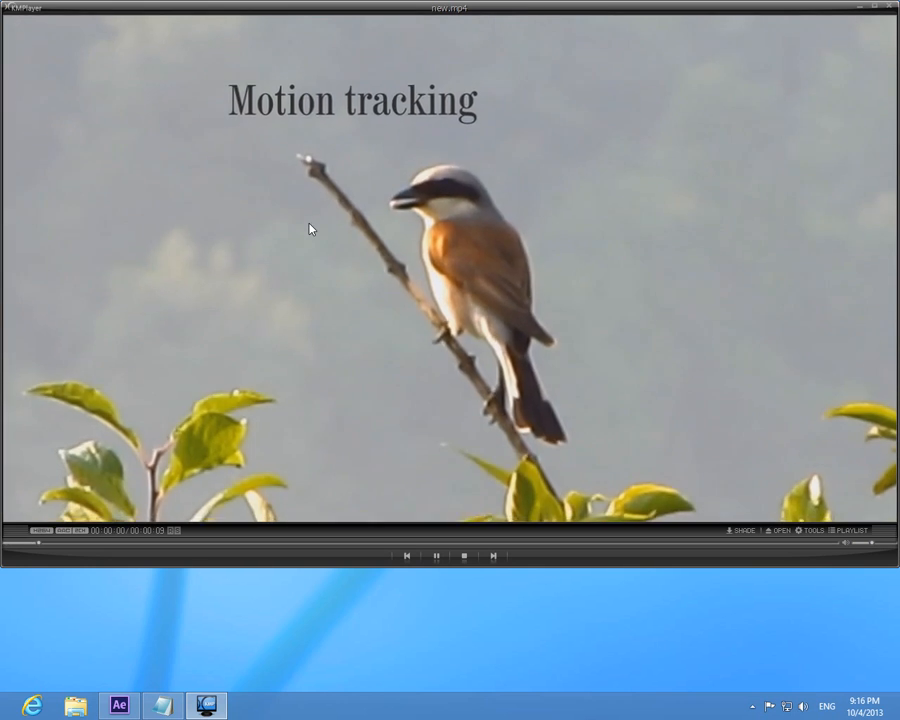
double_click(310, 229)
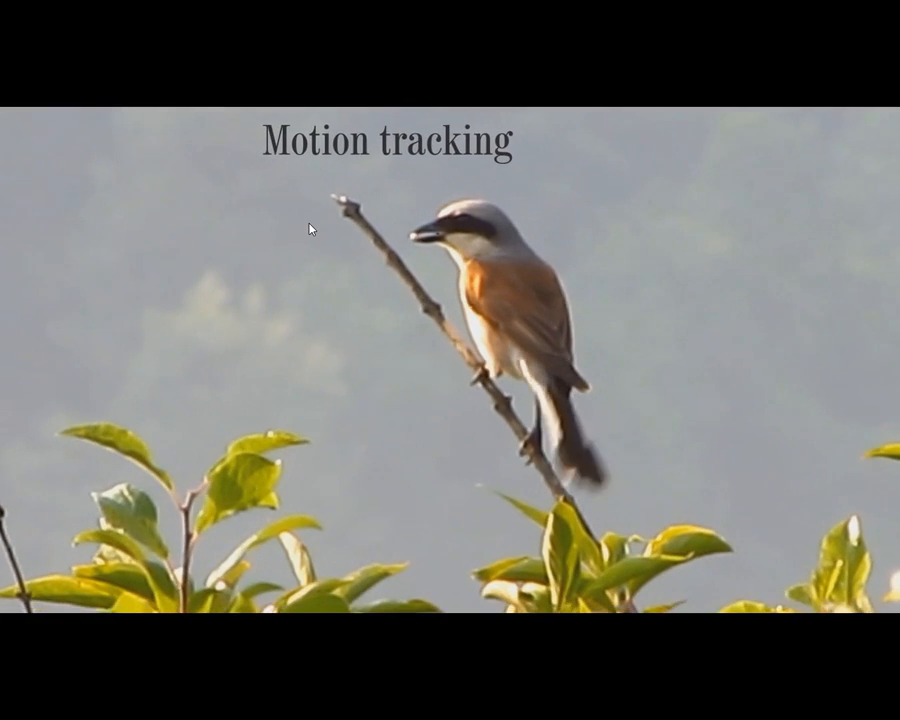